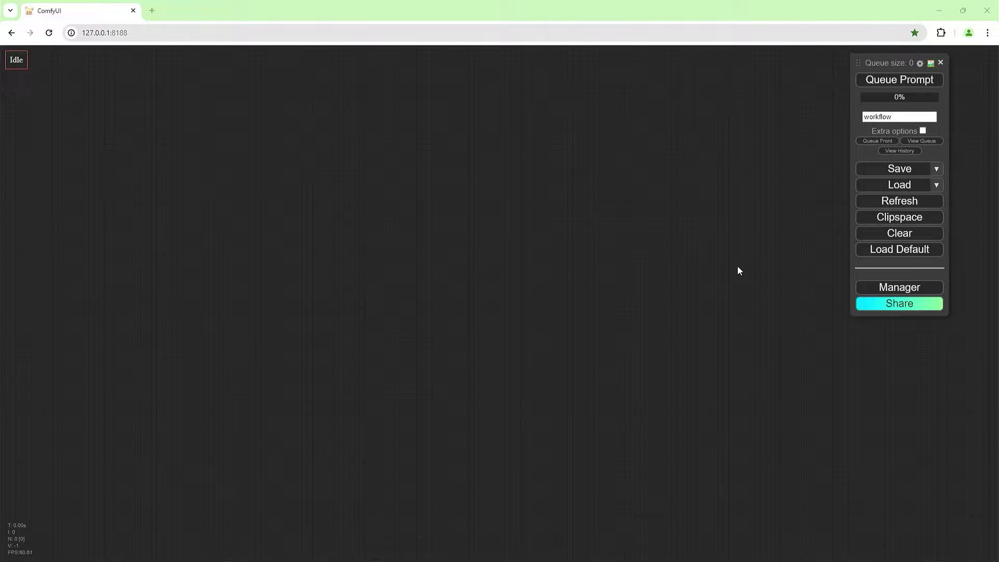
Add Load Video (Upload) and Image batch to Image List nodes, linking the video IMAGE output
double_click(384, 266)
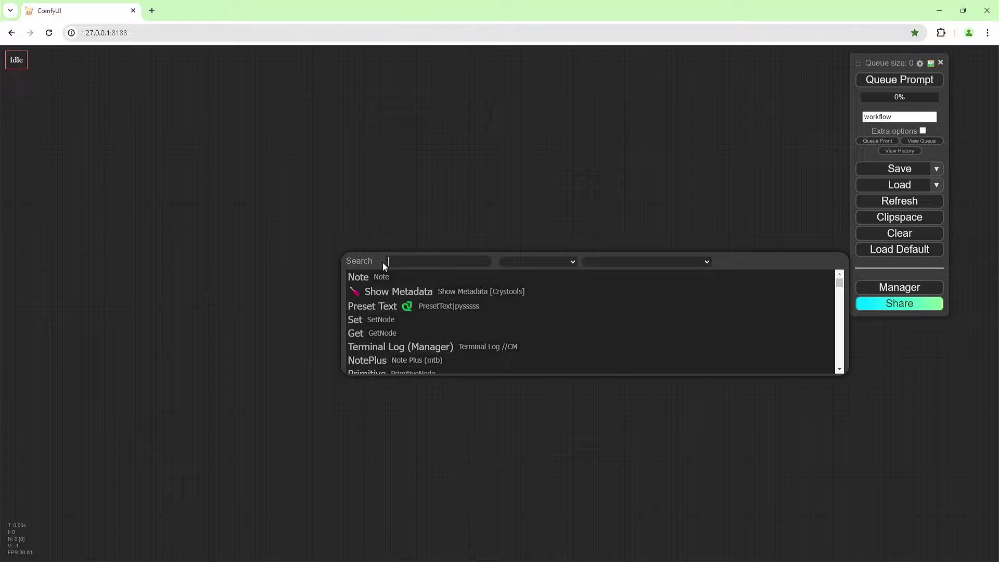
text(load video)
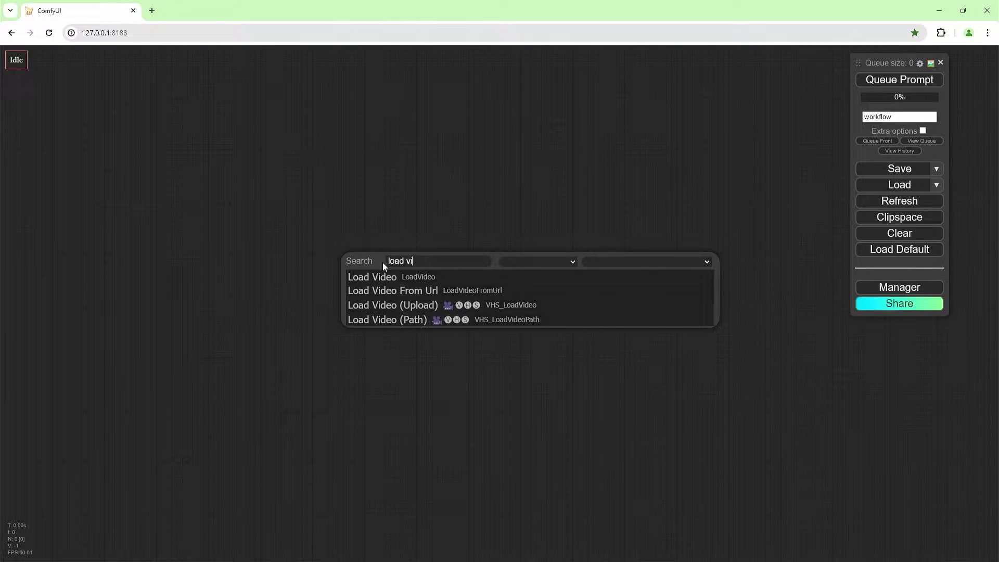
click(509, 307)
drag(449, 254, 401, 194)
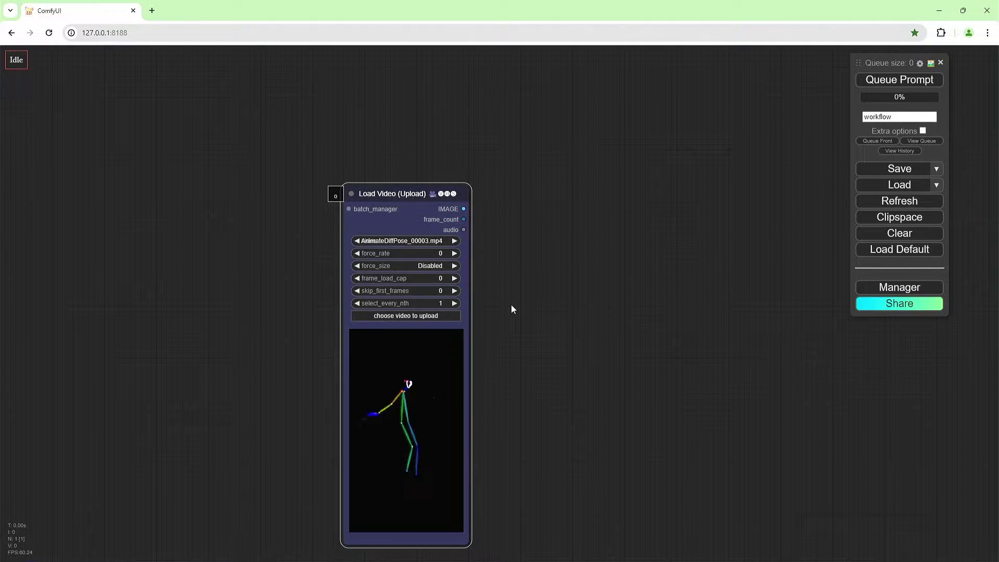
double_click(488, 276)
text(image batch)
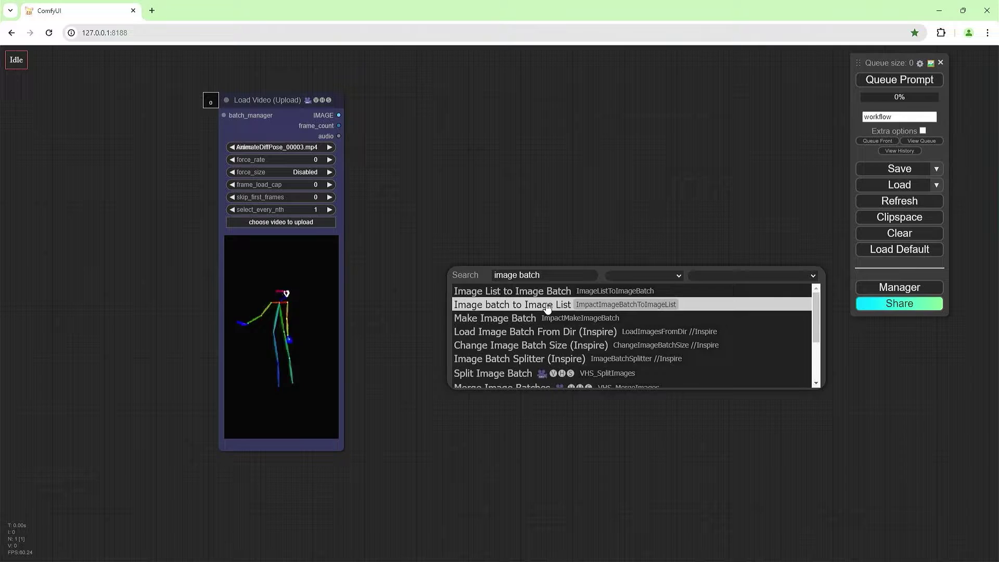
click(547, 308)
drag(338, 115, 444, 209)
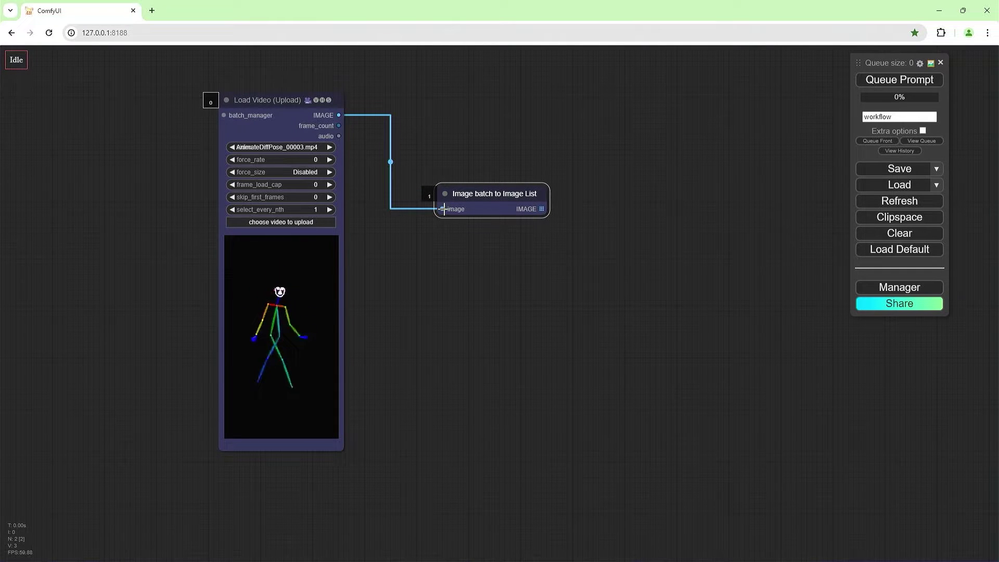
Set the link render mode to Spline in the ComfyUI settings
click(921, 63)
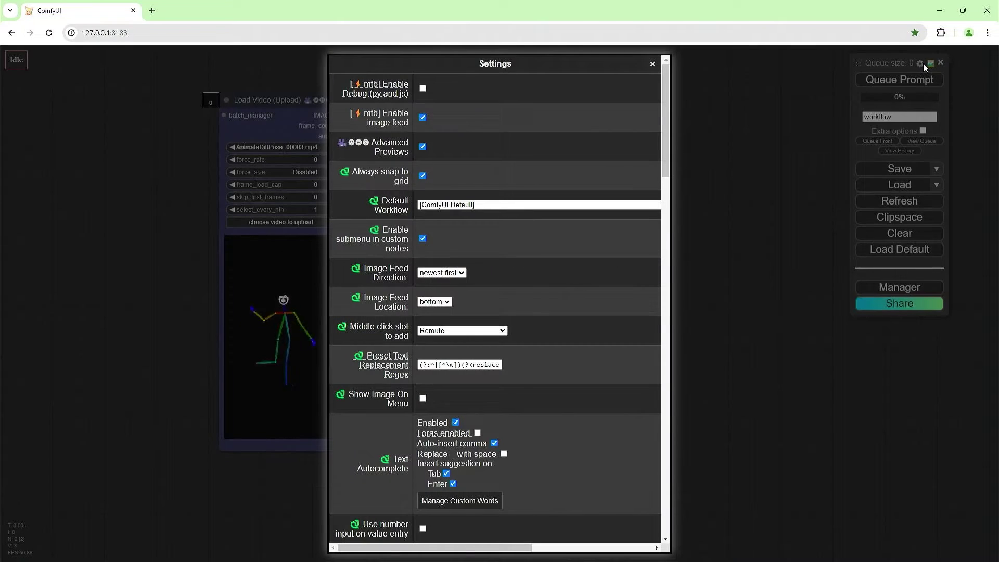
scroll(517, 385, down, 10)
click(435, 228)
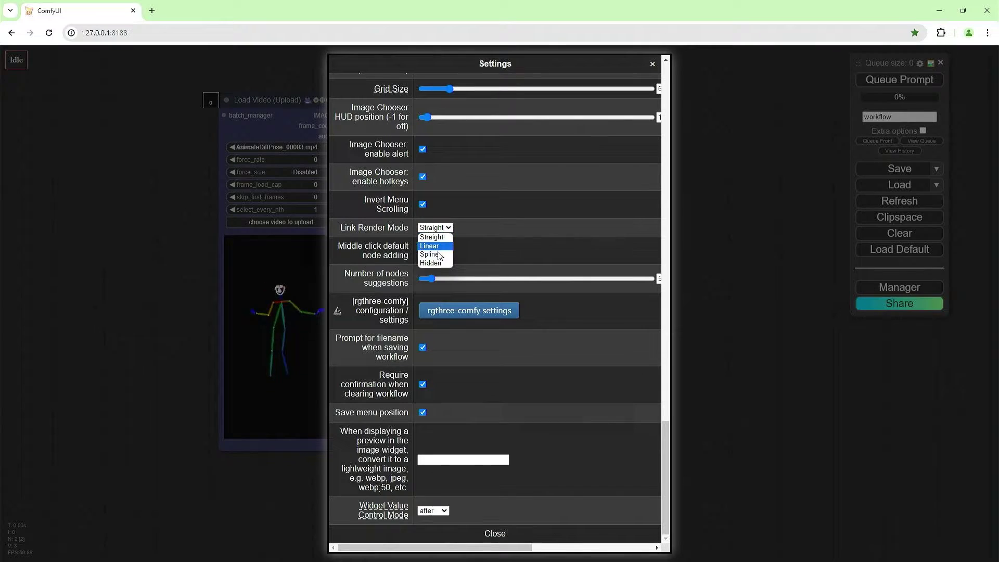
click(449, 249)
click(552, 533)
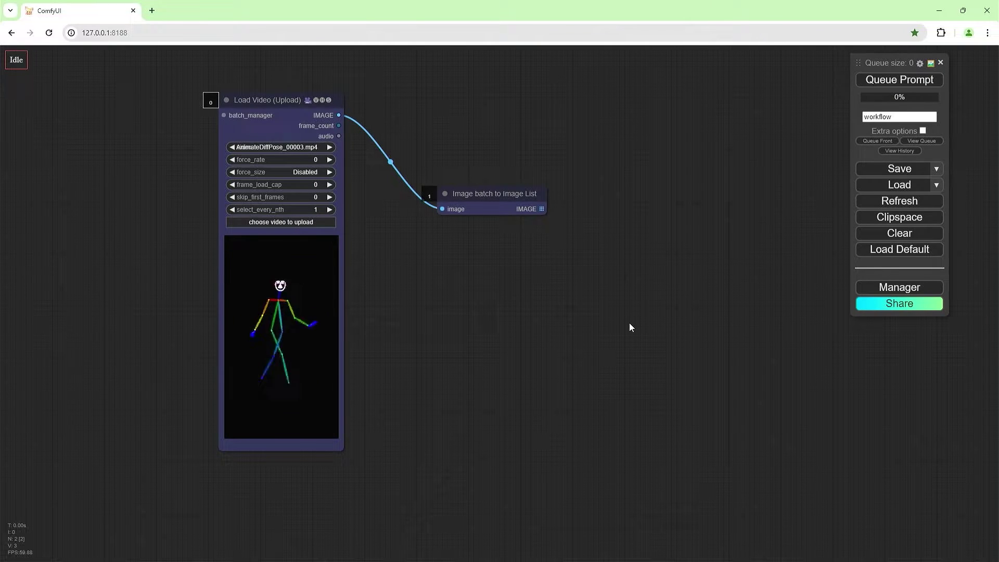
Add a DWPose Estimator node fed by the Image batch to Image List output
double_click(586, 265)
text(dwpose)
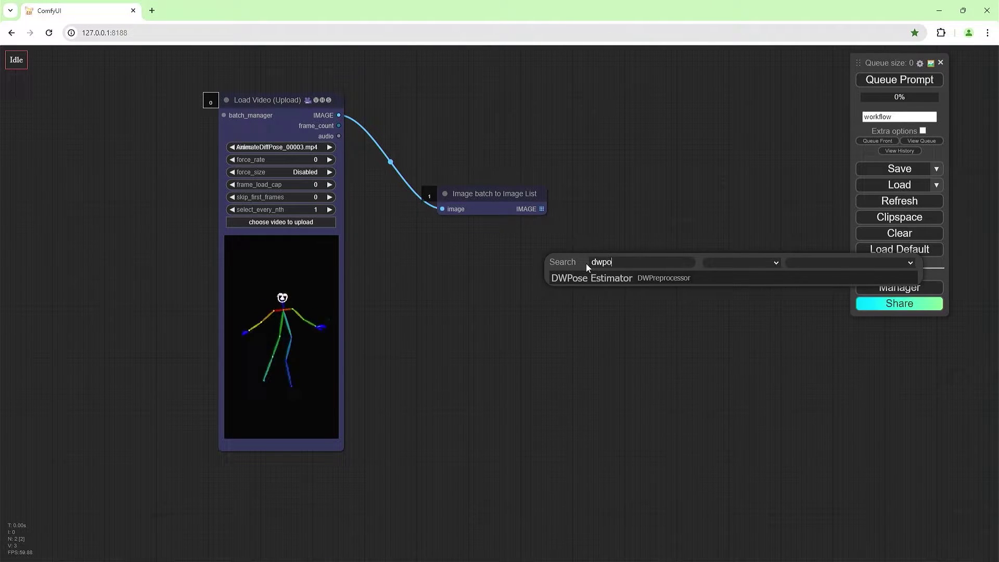
click(586, 281)
drag(542, 208, 559, 196)
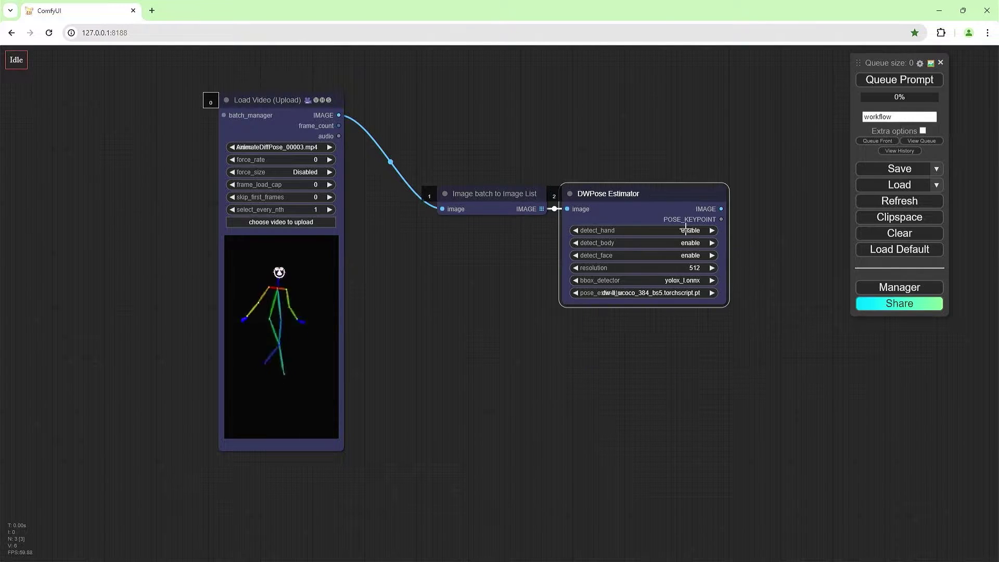
Set bbox_detector to yolox_l.onnx and pose_estimator to dw-ll_ucoco_384.onnx
click(681, 281)
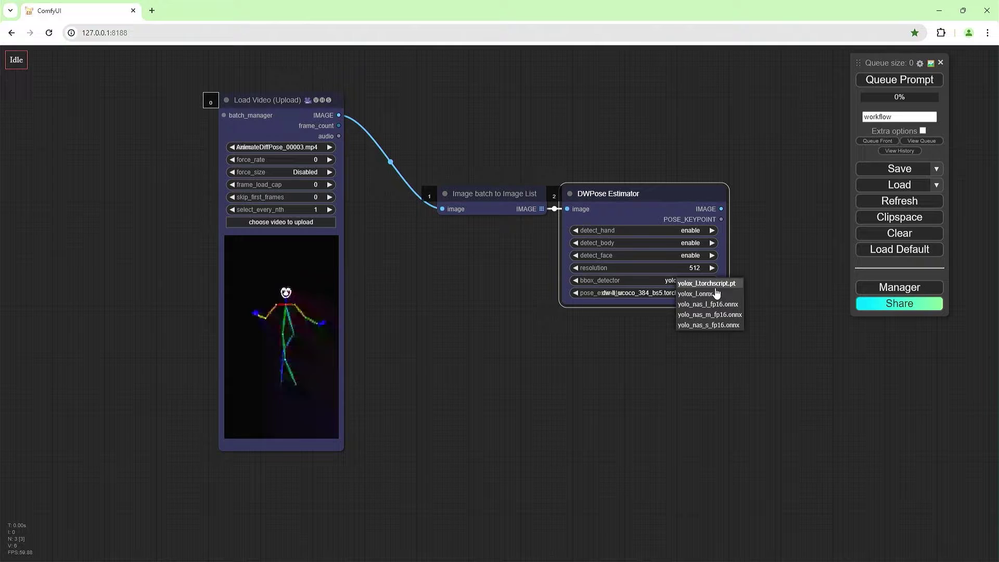
click(695, 293)
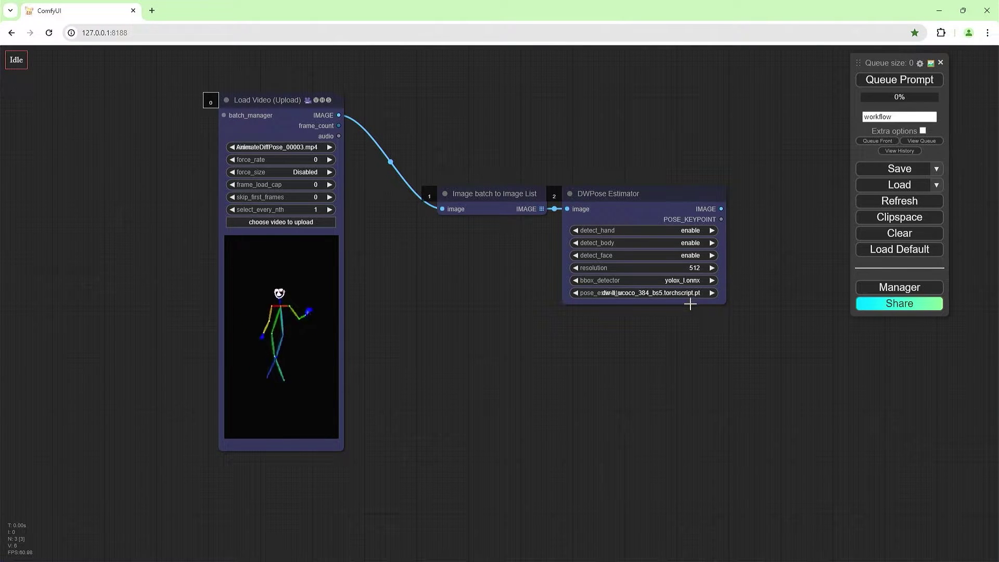
click(690, 294)
click(718, 306)
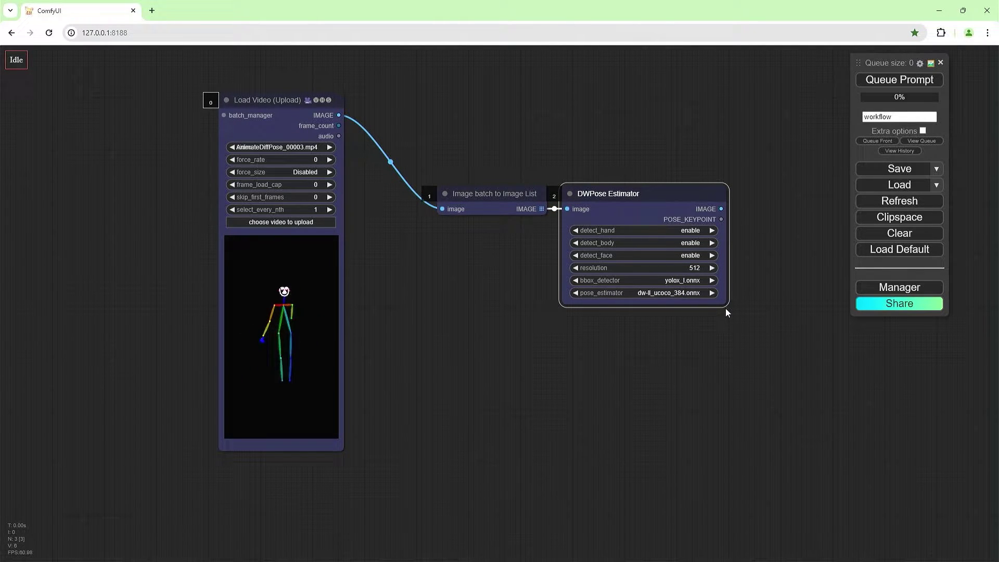
drag(433, 188, 401, 126)
Add an Image Remove Background (Alpha) node fed by DWPose Estimator's IMAGE output
drag(591, 200, 559, 137)
drag(555, 307, 468, 300)
double_click(476, 298)
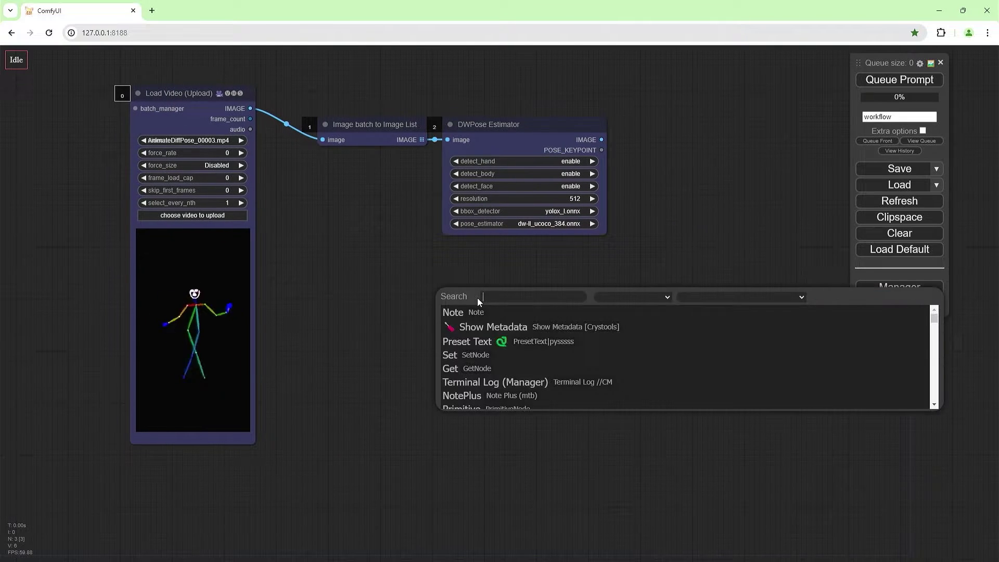
text(image r)
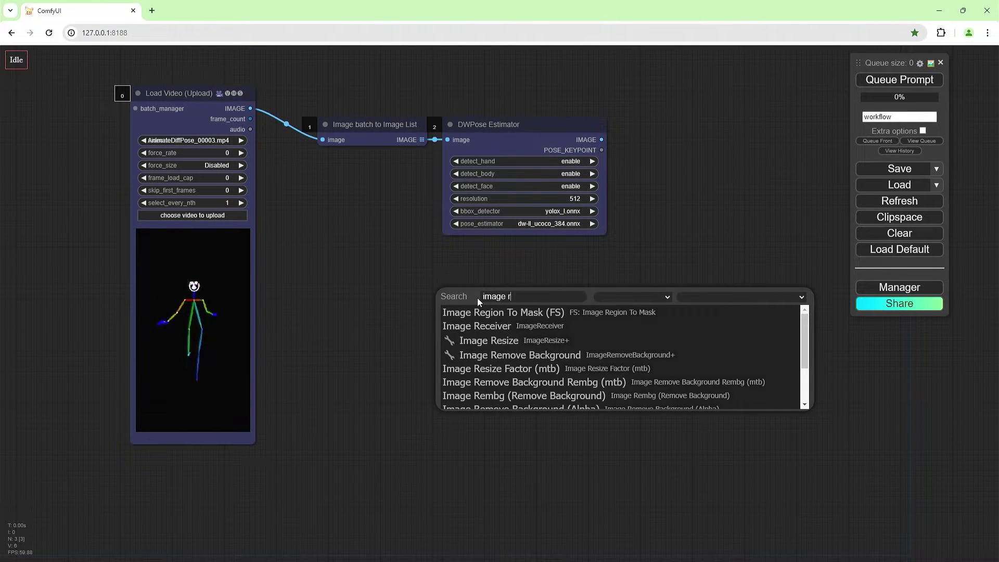
text(emove back)
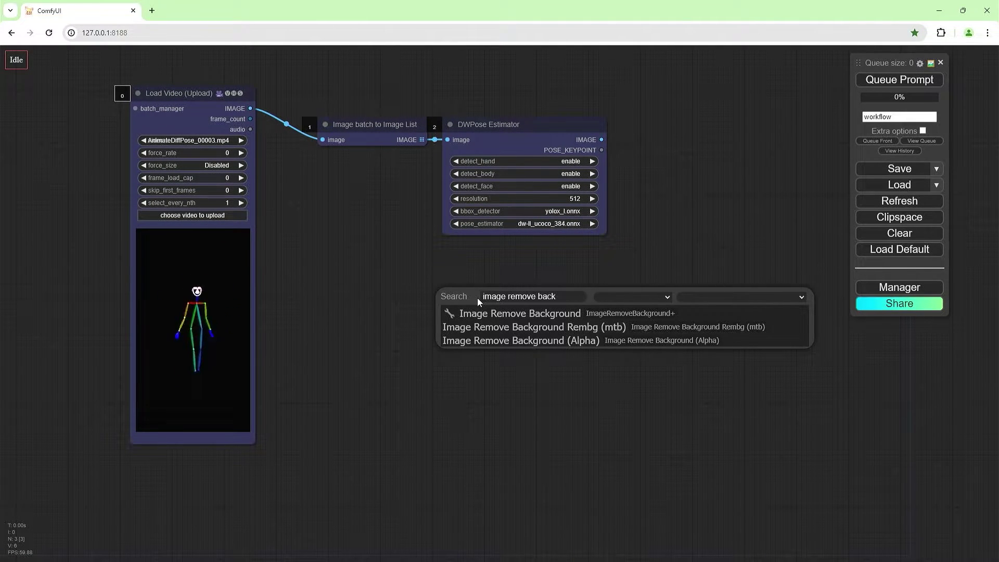
click(552, 340)
drag(584, 290, 734, 124)
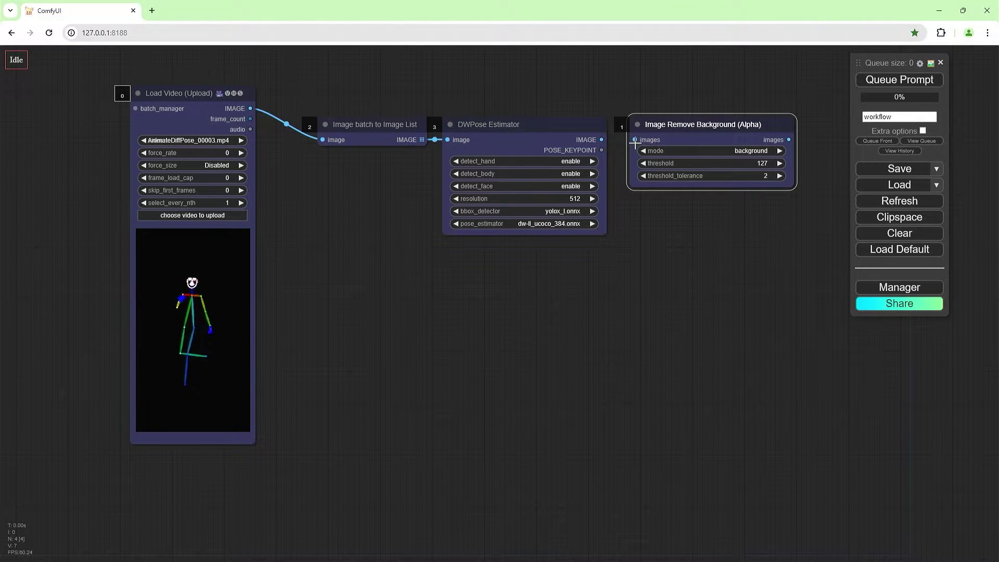
drag(602, 139, 635, 140)
Add an Image List to Image Batch node fed by the background-removal output
drag(741, 239, 607, 259)
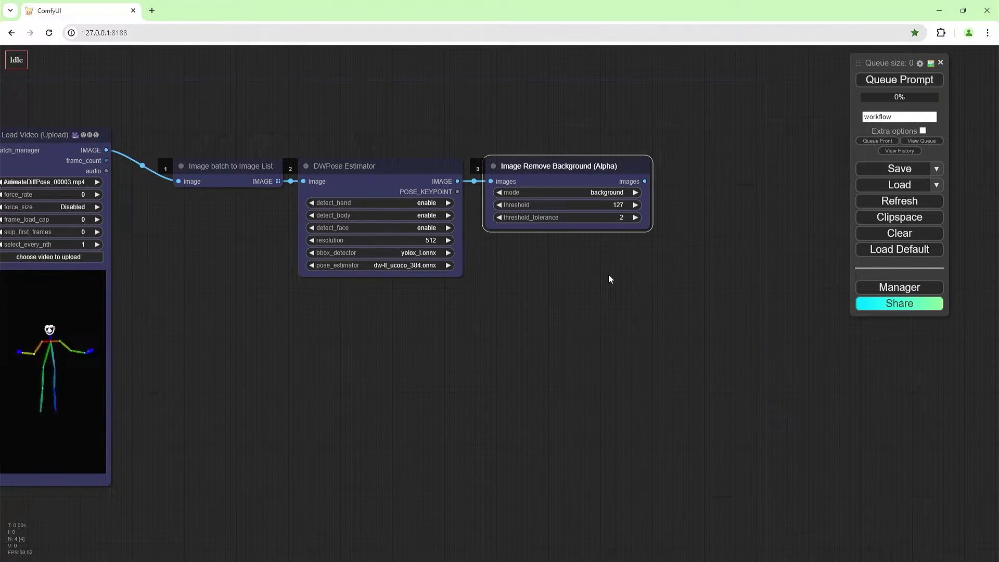
drag(719, 246, 608, 263)
double_click(609, 264)
text(image l)
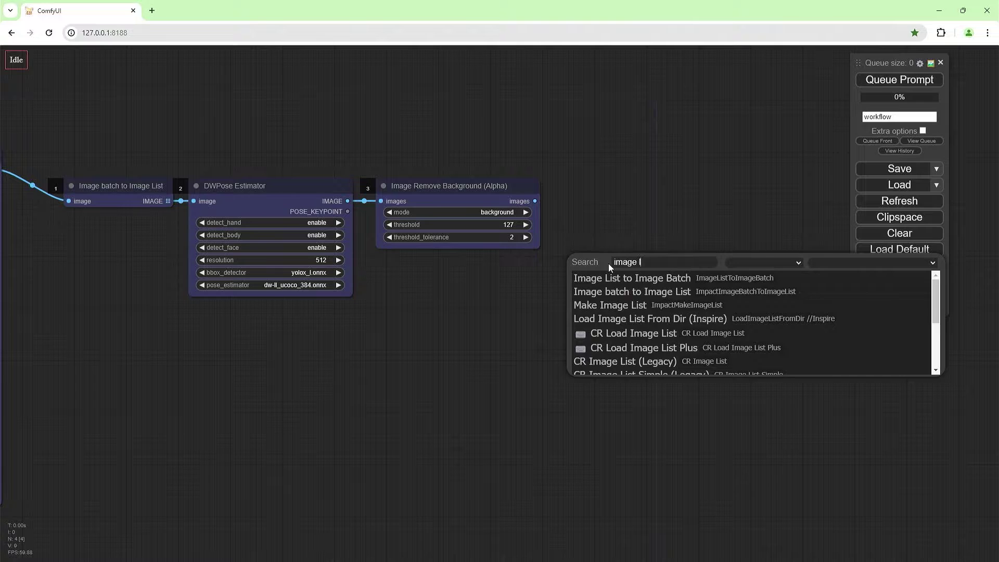
text(ist to ima)
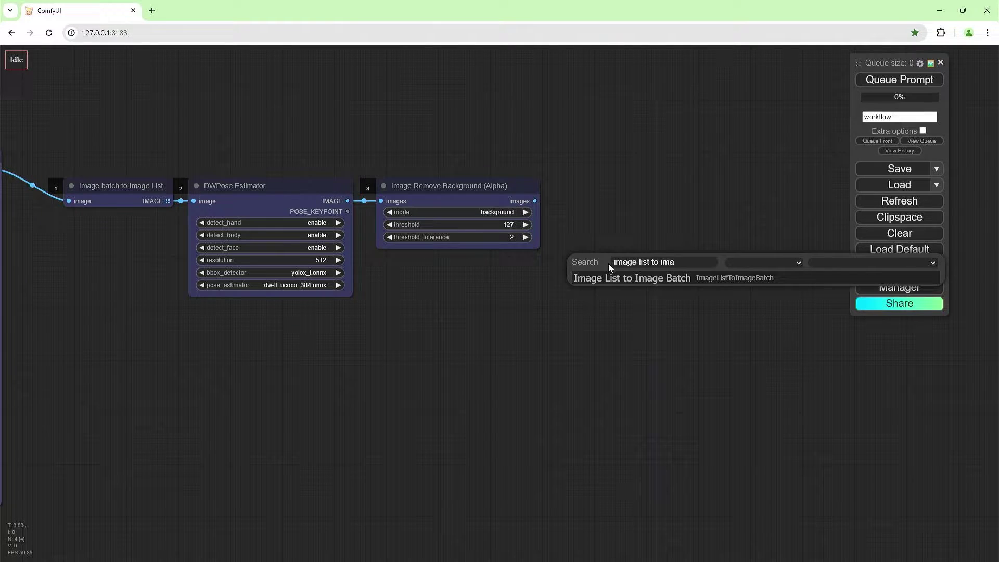
click(624, 279)
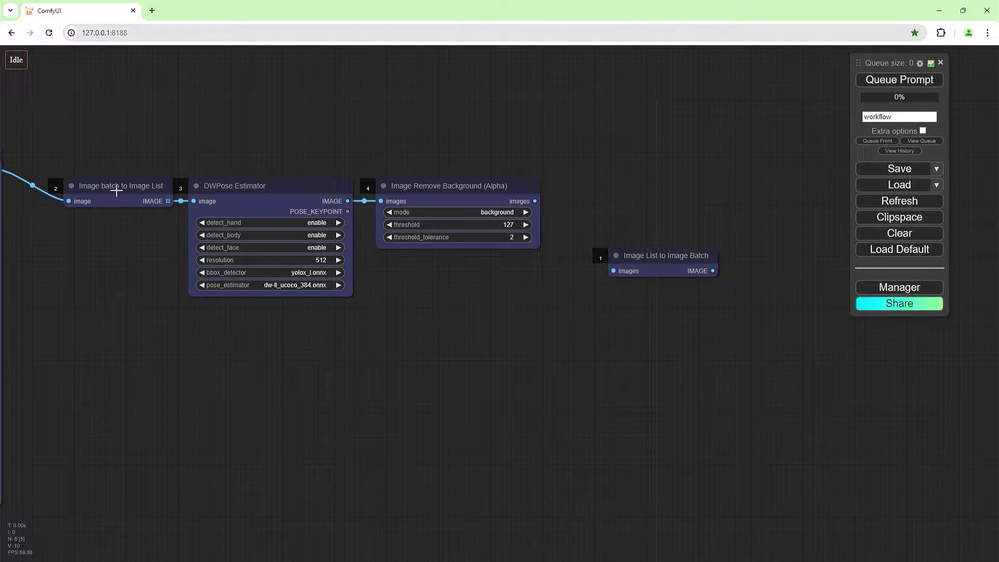
drag(538, 201, 614, 270)
Add Save Image Extended and Video Combine nodes, feeding the batched images into Video Combine
double_click(594, 285)
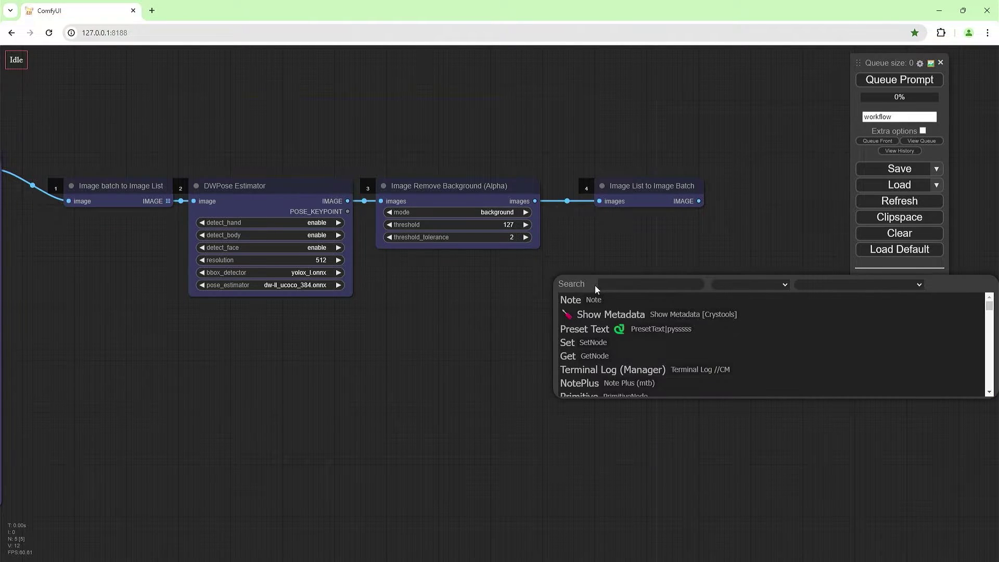
text(save image exte)
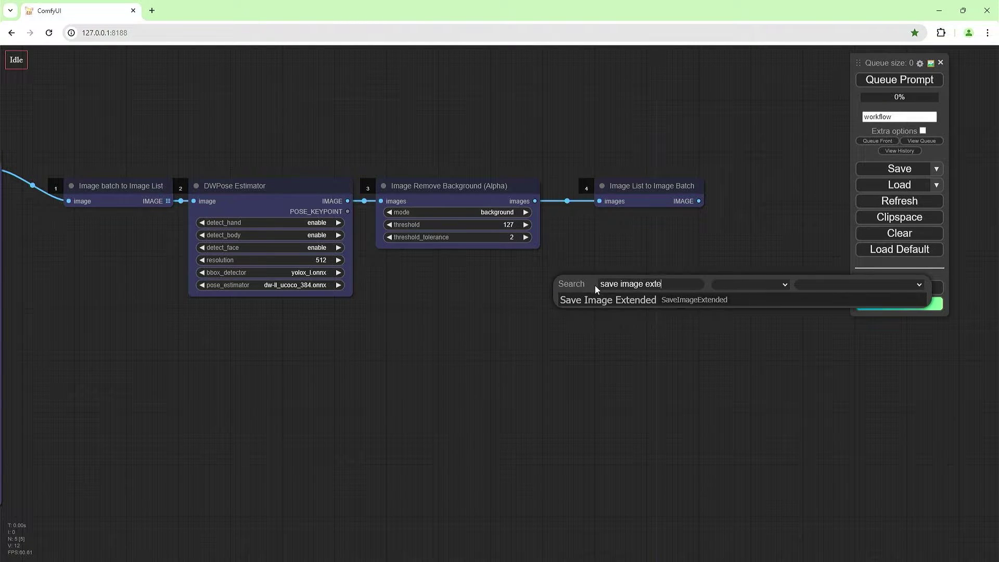
key(Return)
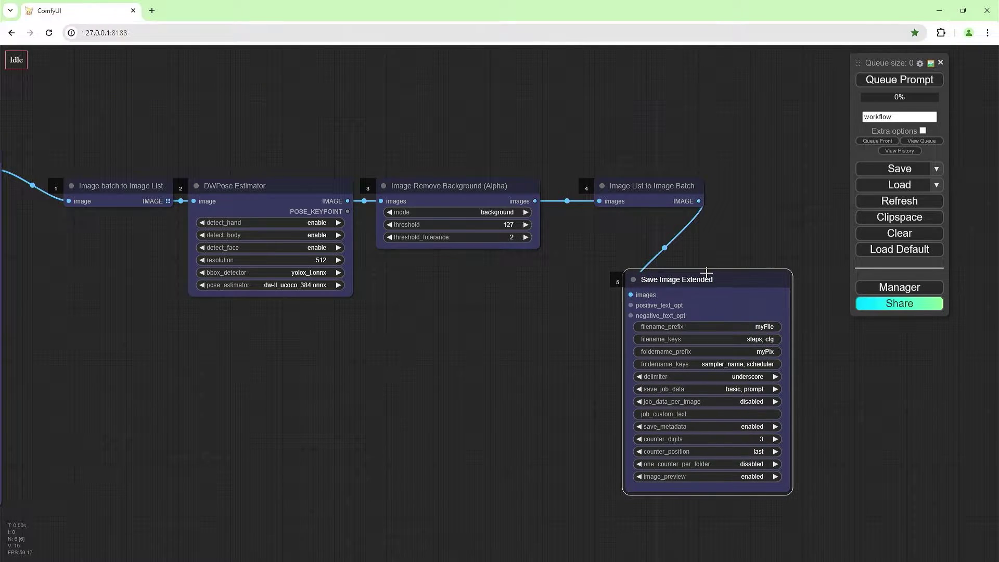
drag(753, 227, 600, 256)
double_click(647, 234)
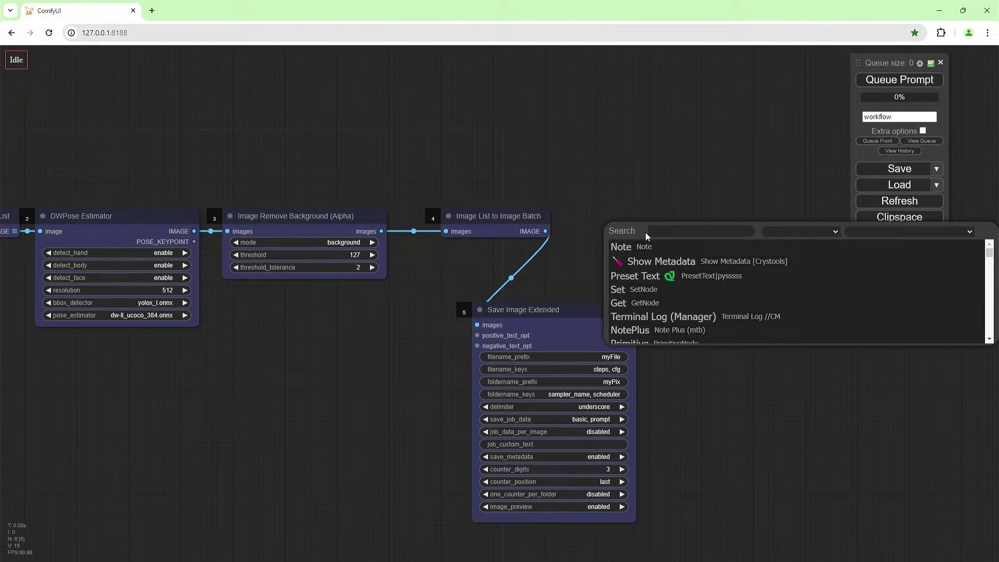
text(video combine)
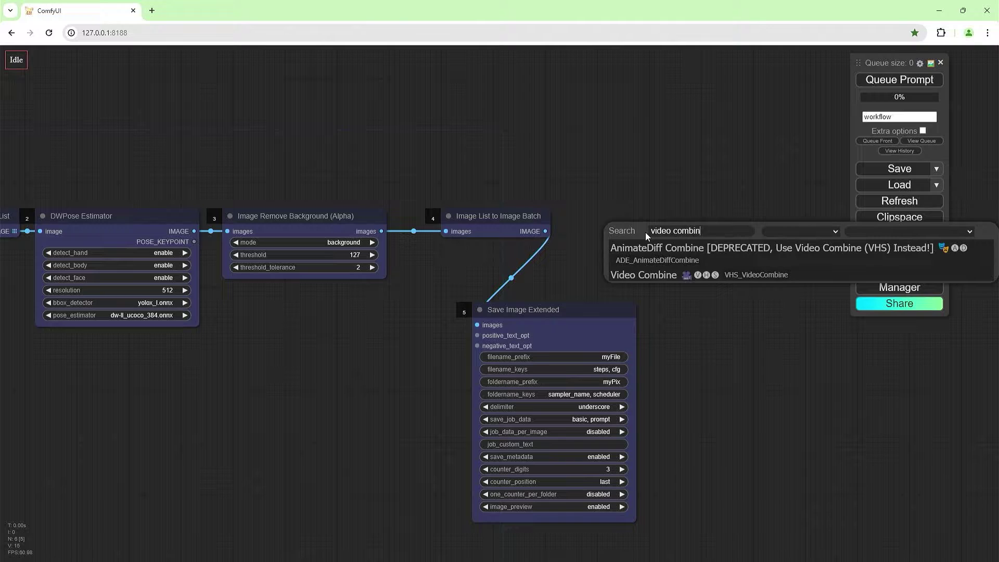
key(Return)
drag(546, 231, 664, 238)
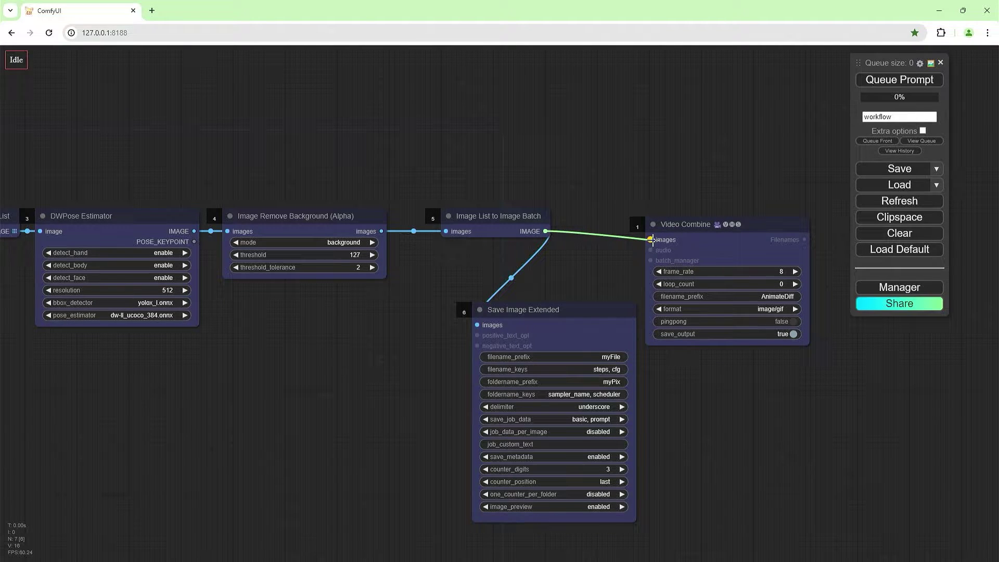
Browse from Load Video to the dances folder on New Volume (H:) for a new video
drag(392, 295, 760, 319)
drag(333, 342, 538, 257)
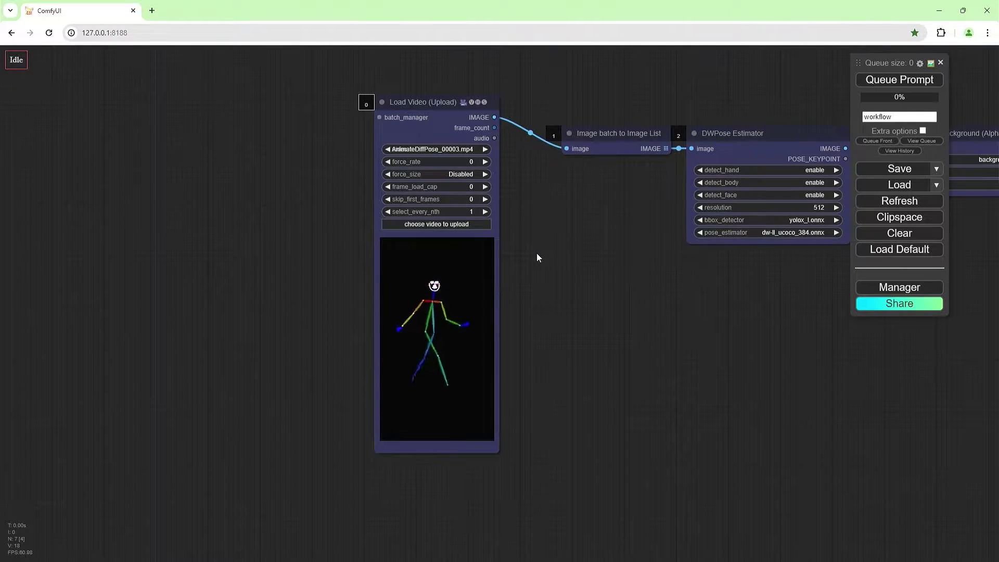
click(449, 225)
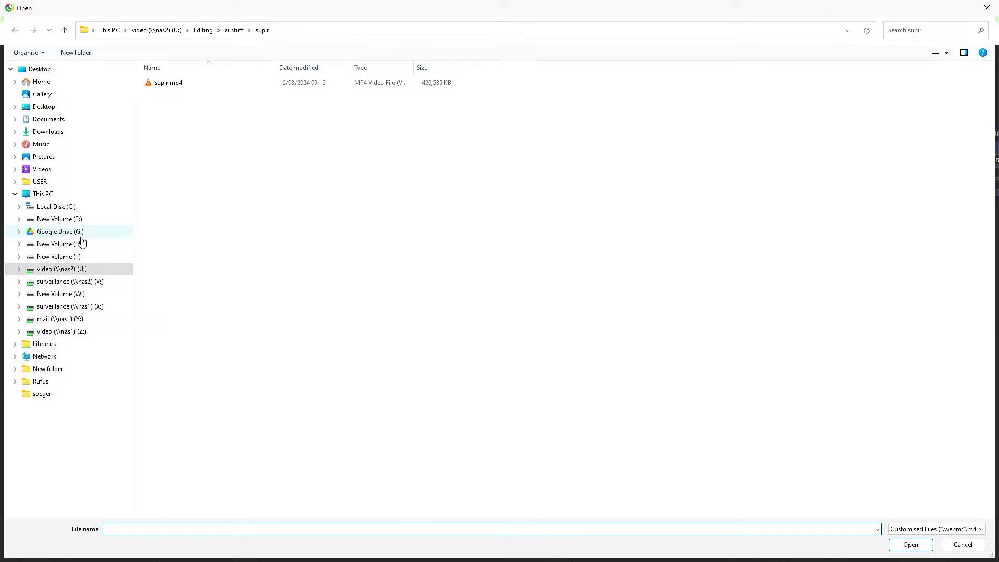
click(80, 244)
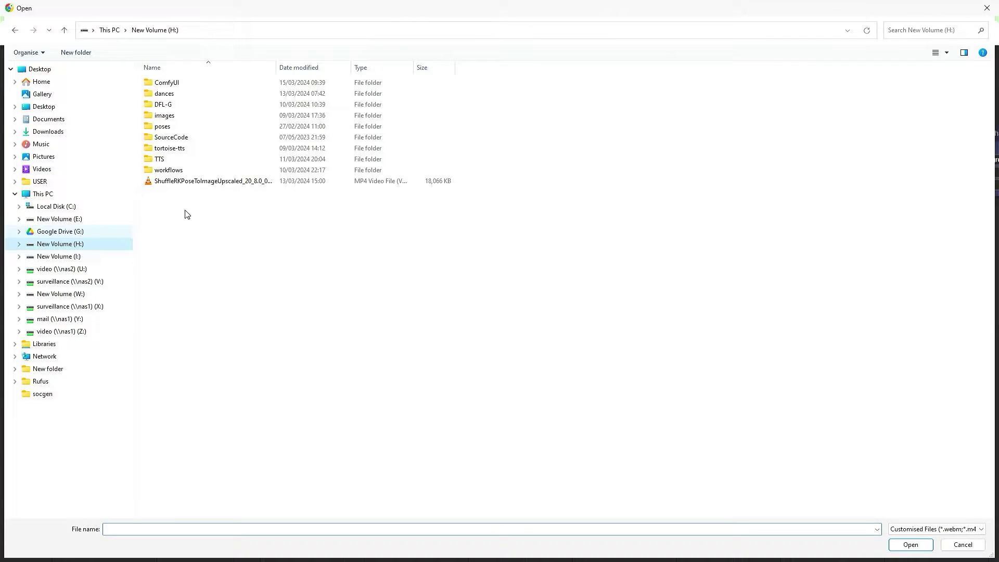
double_click(176, 97)
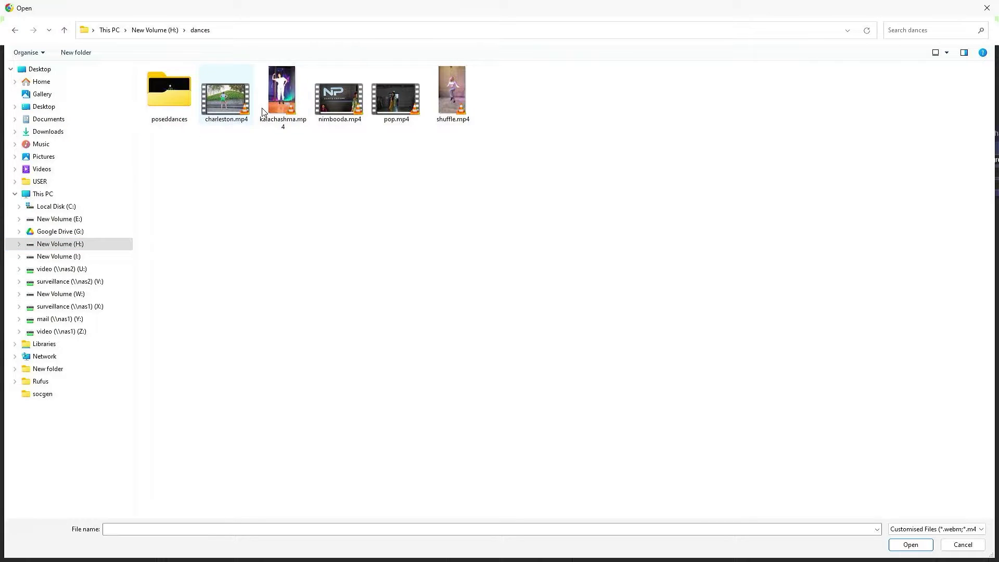
Load shuffle.mp4 from the dances folder into the Load Video node
click(458, 105)
double_click(459, 108)
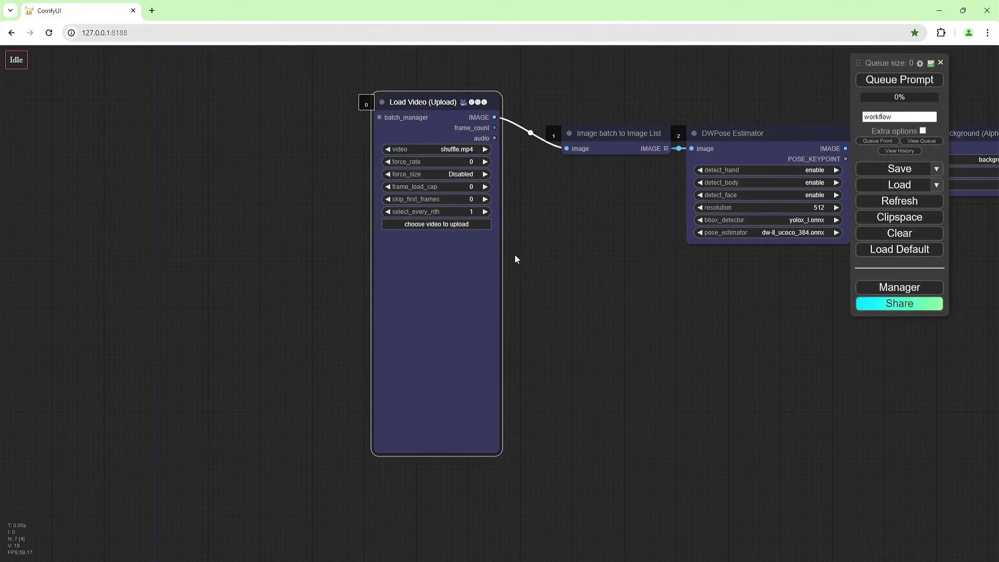
drag(604, 294, 496, 290)
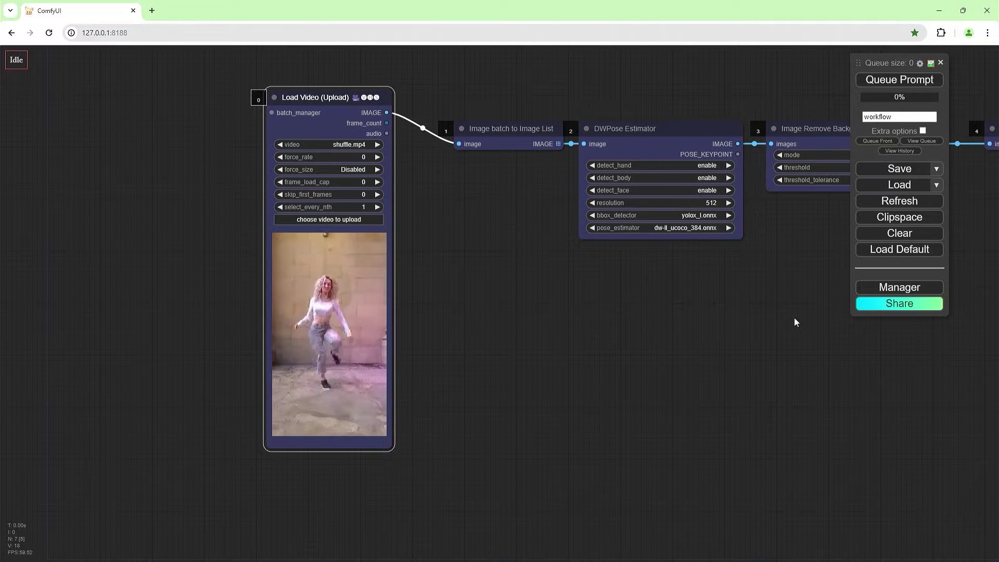
drag(767, 311, 493, 333)
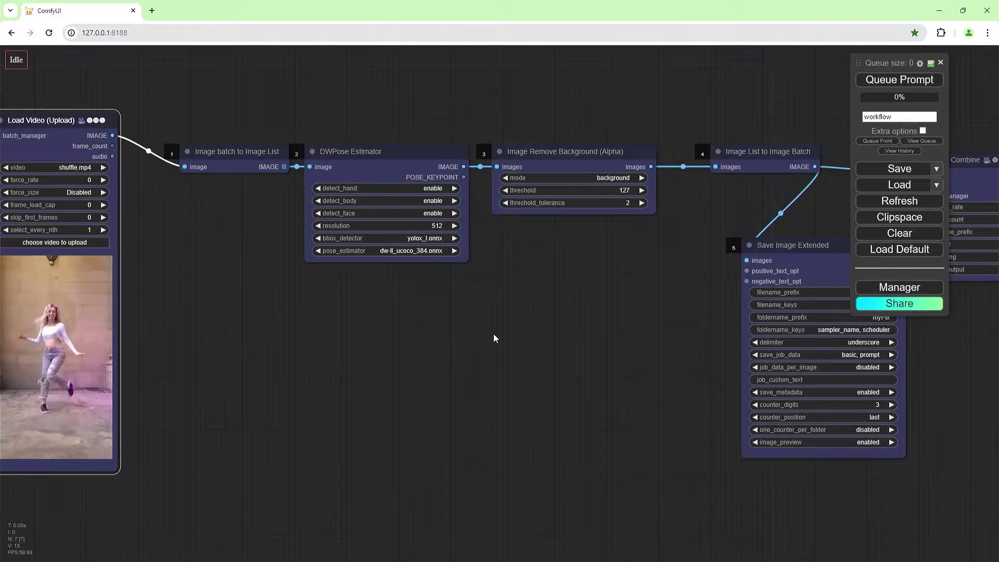
Set the background-removal threshold to 0 and threshold_tolerance to 1
click(619, 190)
text(0)
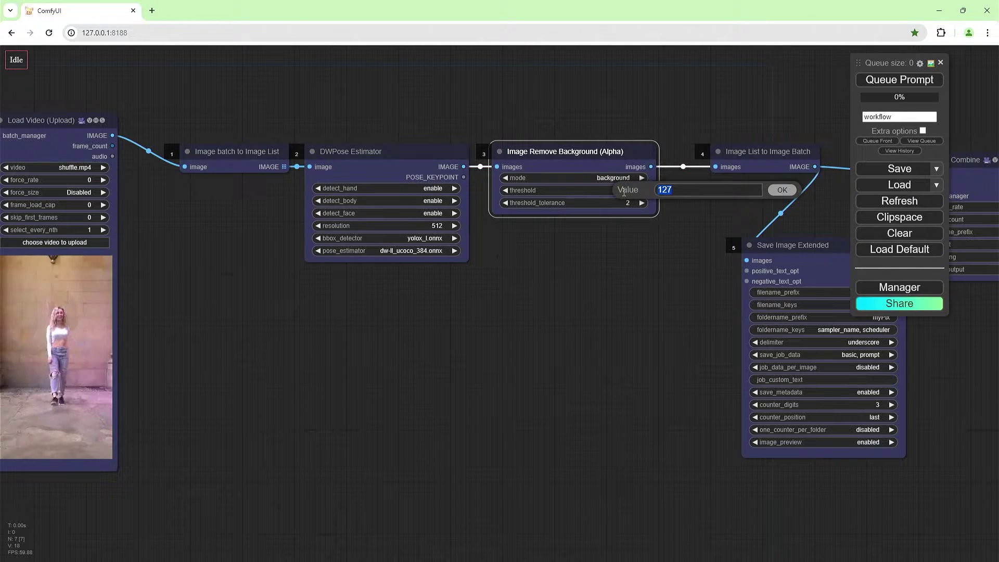
key(Return)
click(627, 202)
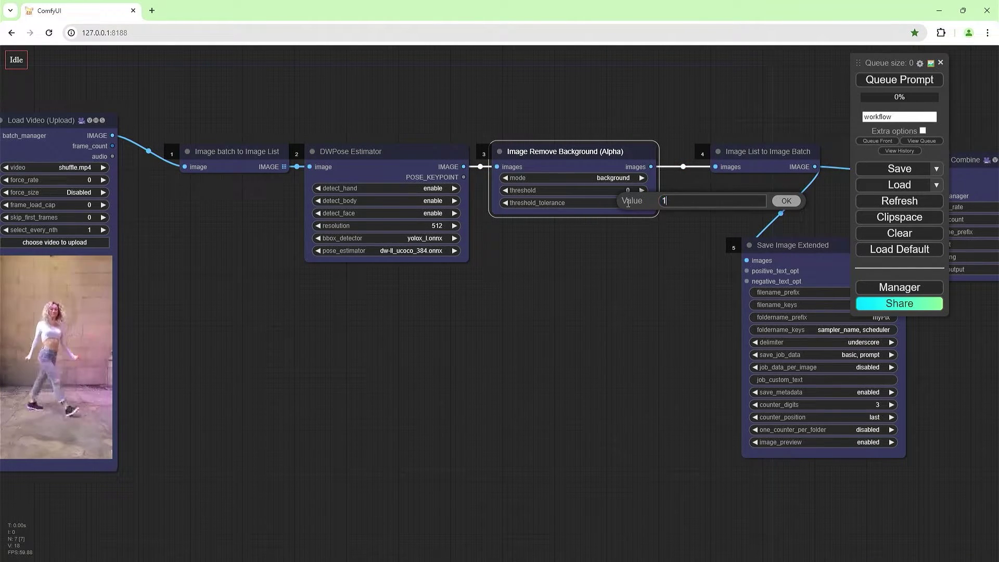
key(Return)
drag(710, 321, 475, 299)
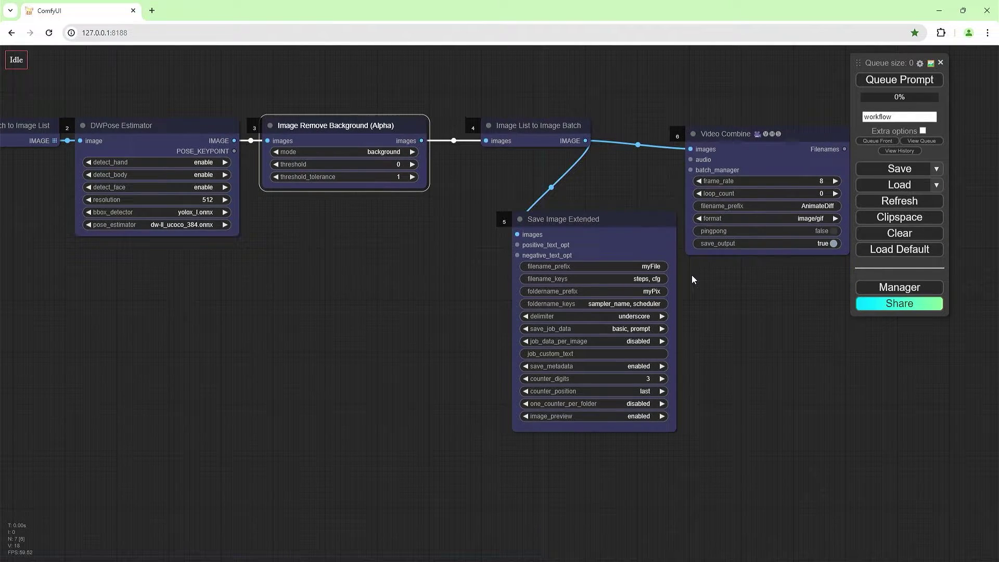
Set the saved images' file name prefix to GraymanShuffle and file name key to resolution
click(662, 267)
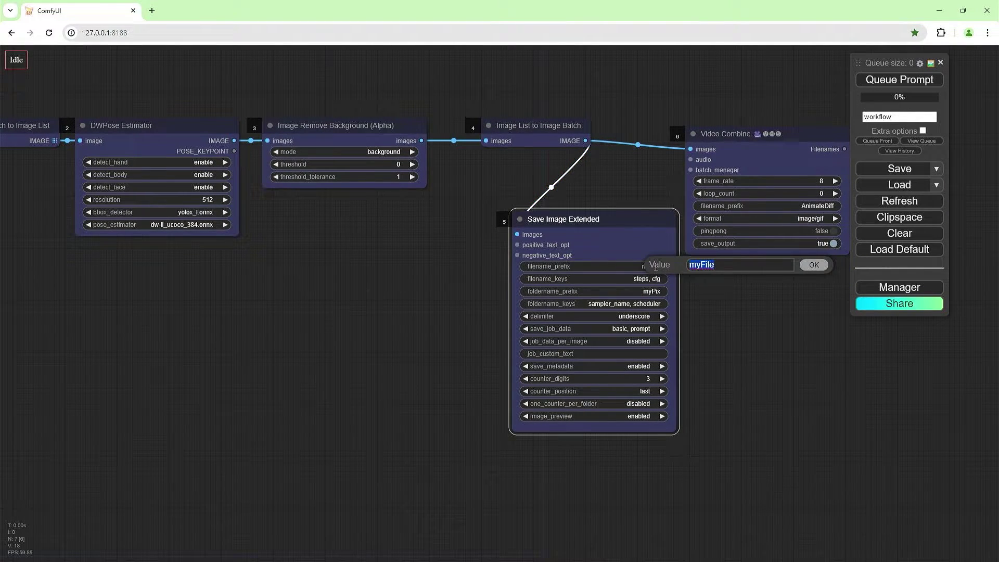
text(GraymanShuffle)
key(Return)
click(641, 283)
text(resol)
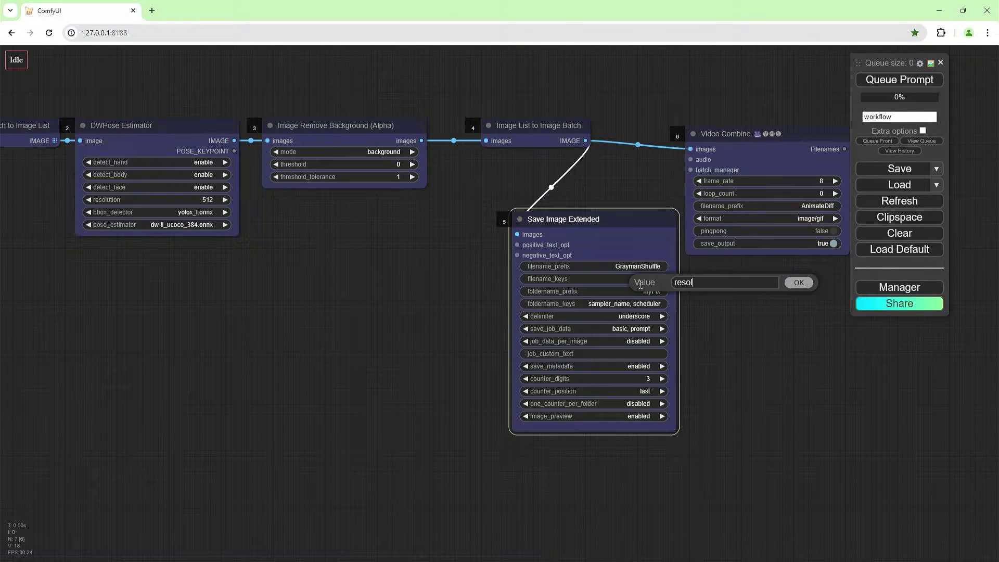
text(ution)
key(Return)
Set the folder name prefix to GraymanShuffle and folder name key to resolution
click(650, 291)
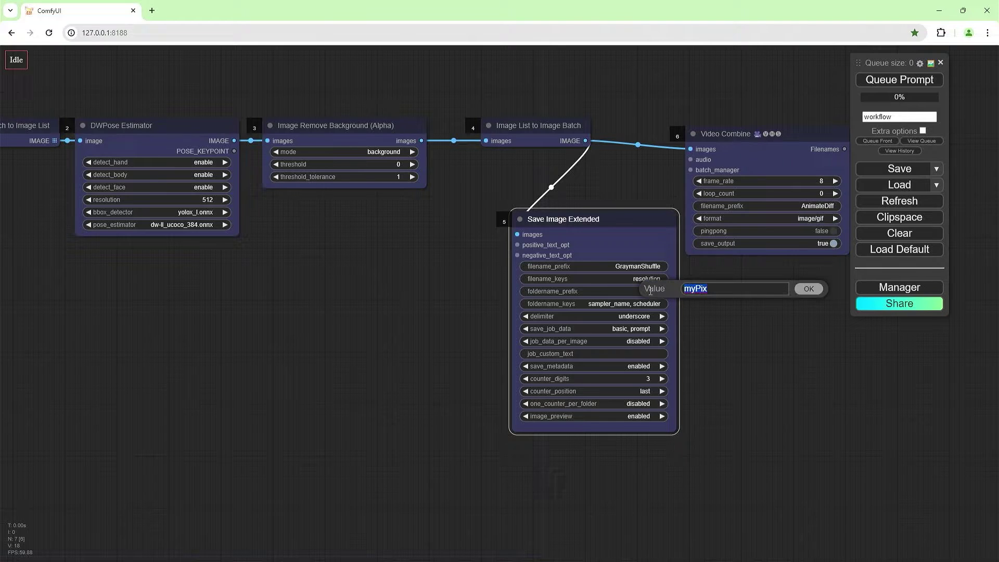
text(GraymanShuffle)
key(Return)
click(635, 303)
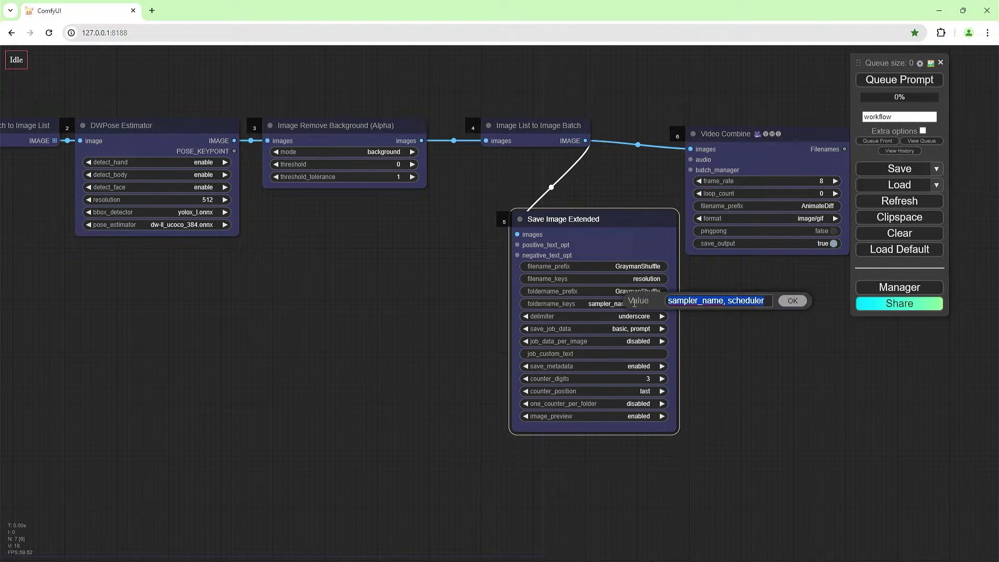
text(resolution)
key(Return)
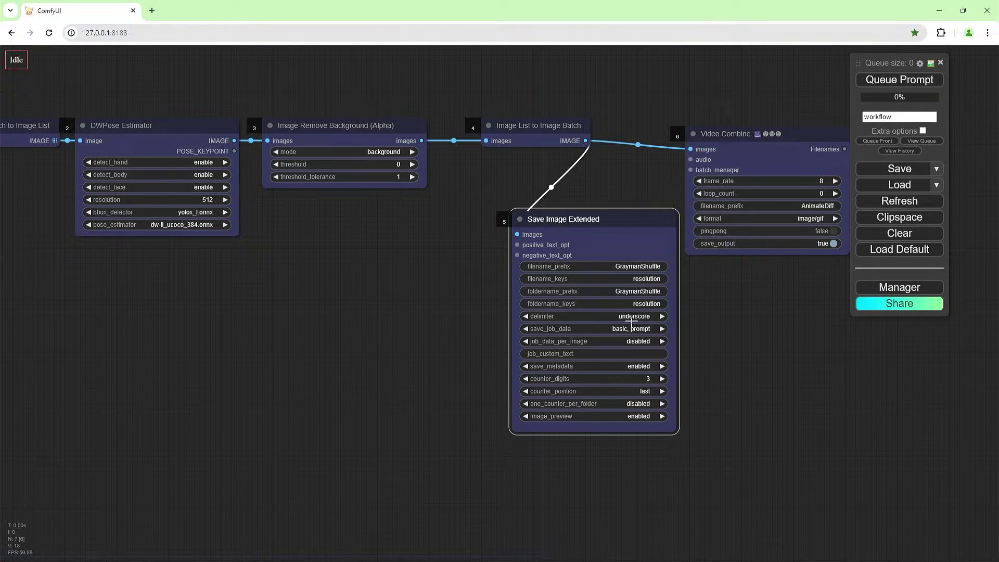
Set the Video Combine output frame rate to 30 fps
drag(752, 304, 657, 346)
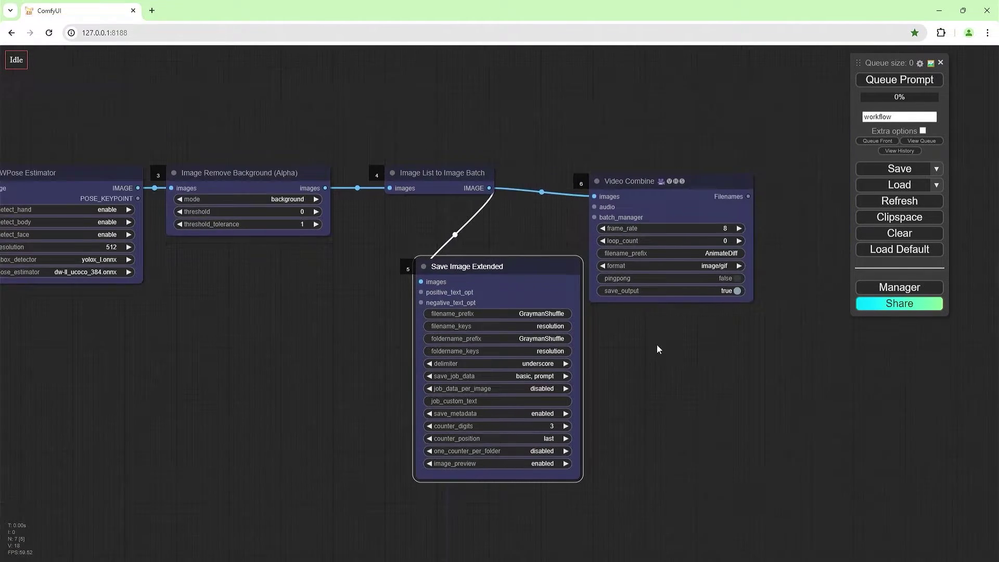
click(720, 233)
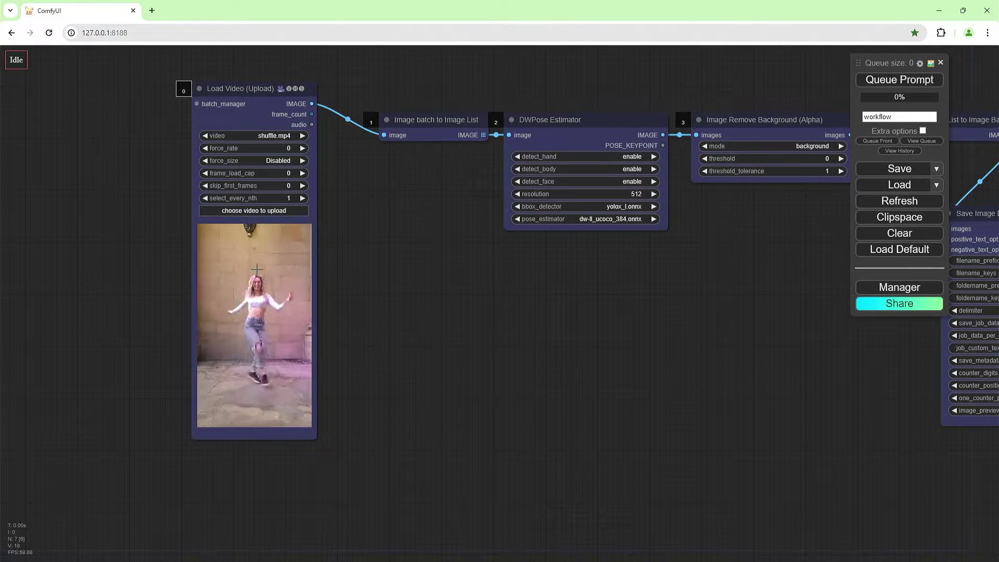
right_click(261, 249)
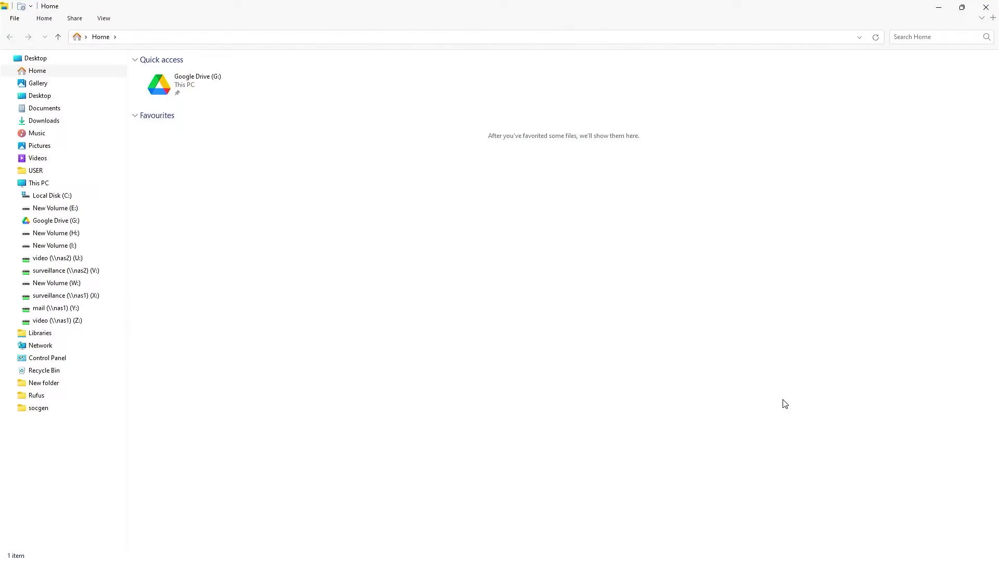
Open MediaInfo for H:\dances\shuffle.mp4 to check its 30 fps, 720×1280 details
click(73, 234)
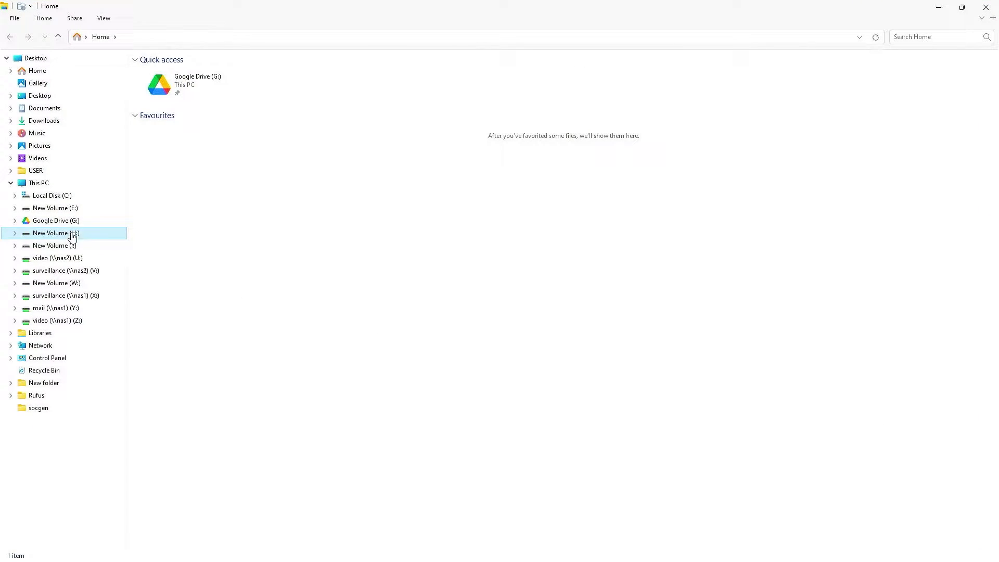
double_click(189, 84)
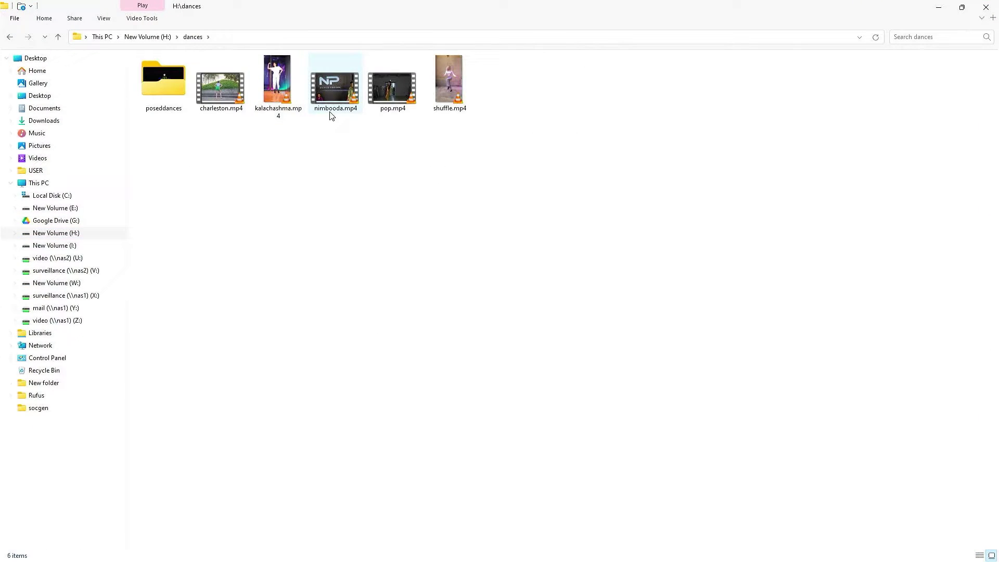
click(460, 93)
right_click(460, 89)
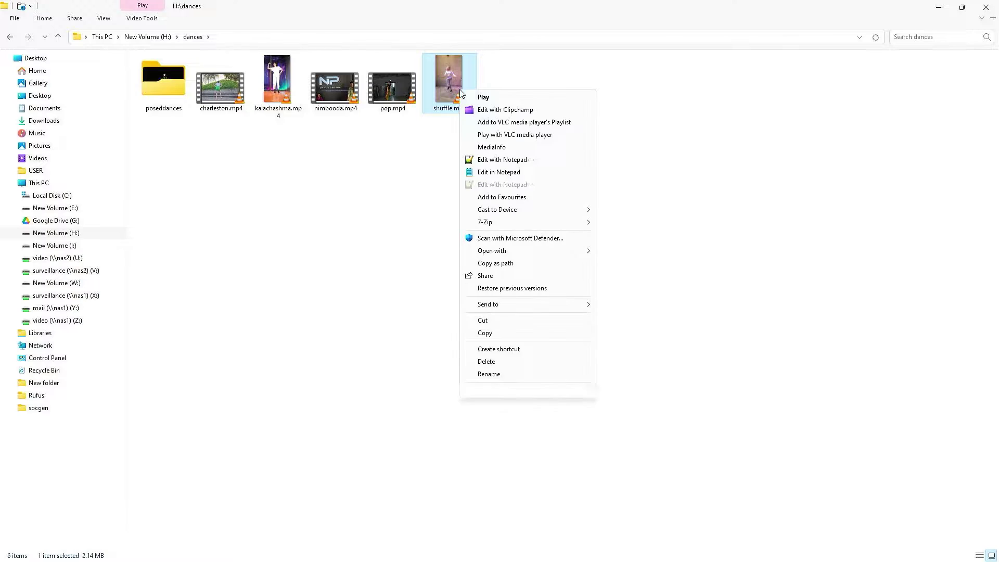
click(504, 147)
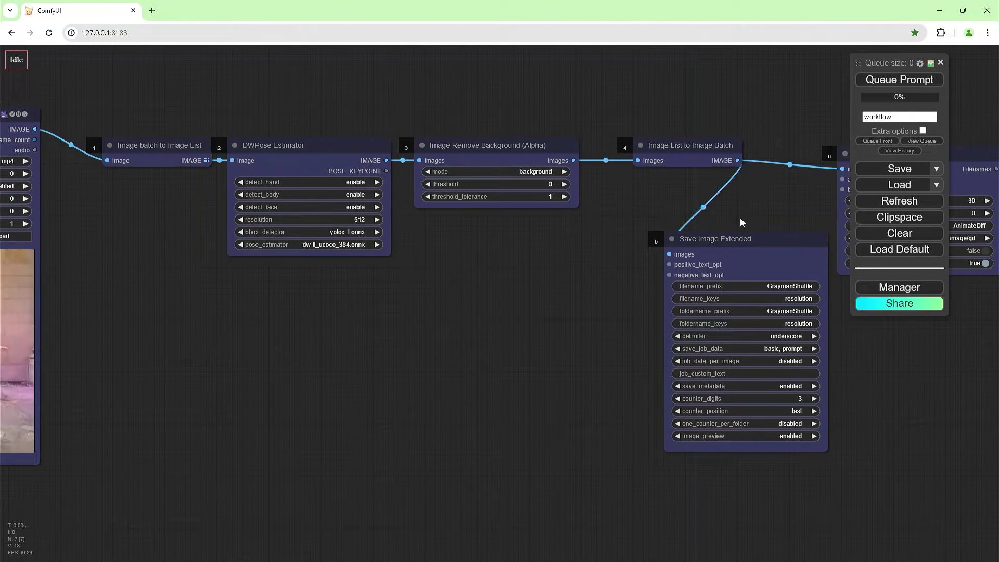
Give Video Combine prefix GraymanShuffle, format video/h264-mp4 and pix_fmt yuv420p10le, then fit the workflow
drag(740, 218, 525, 260)
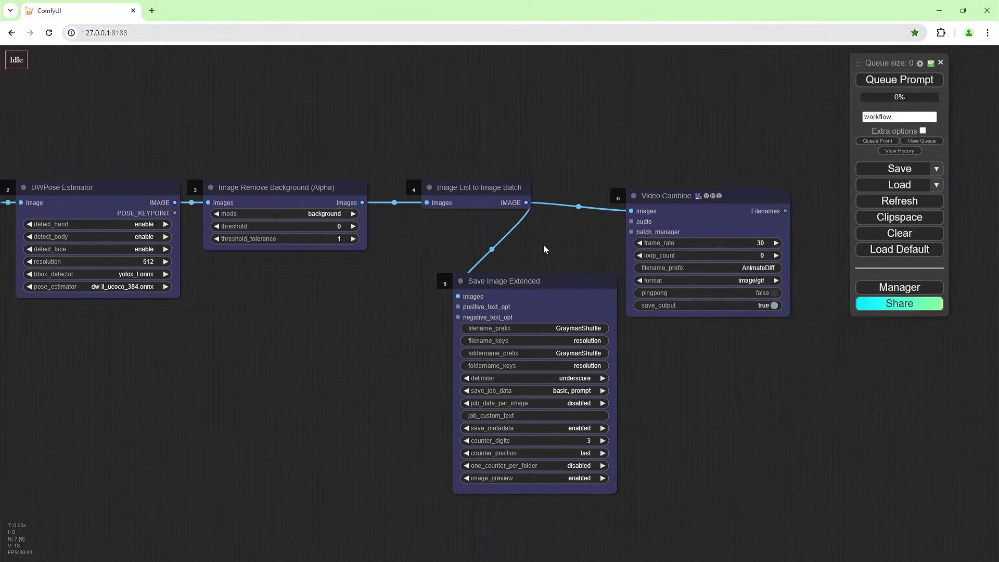
click(765, 267)
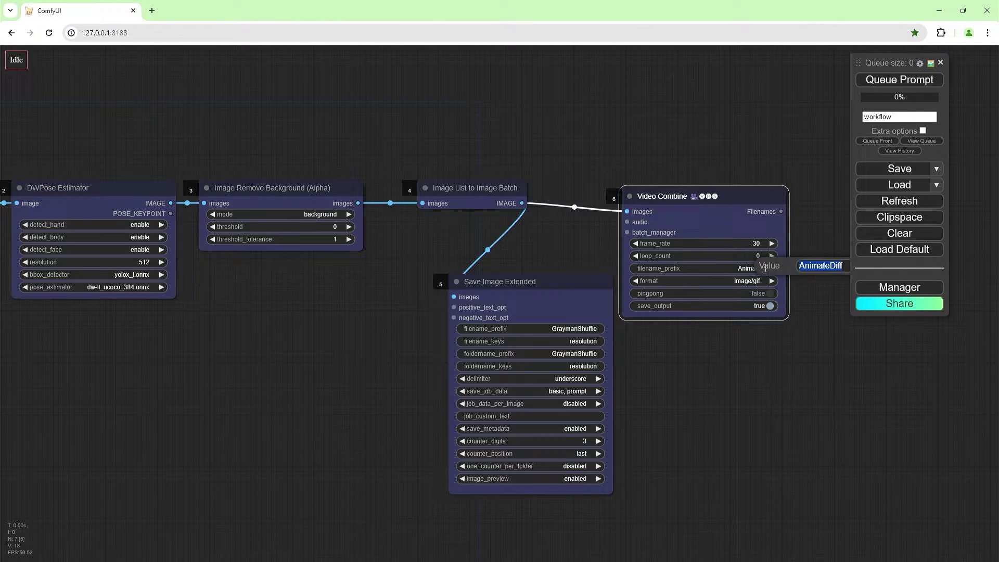
text(GF)
text(aymanShuffle)
key(Return)
click(760, 281)
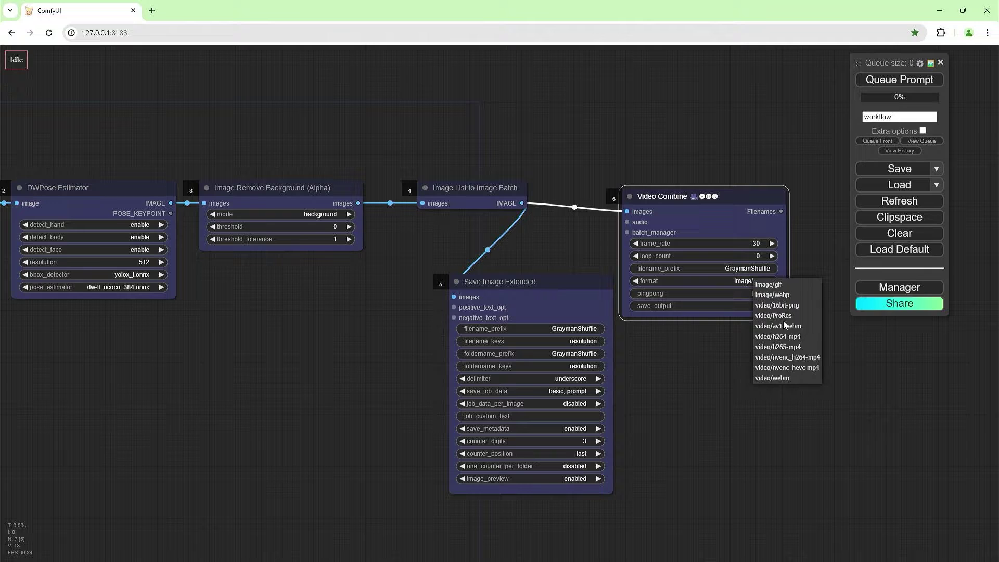
click(786, 336)
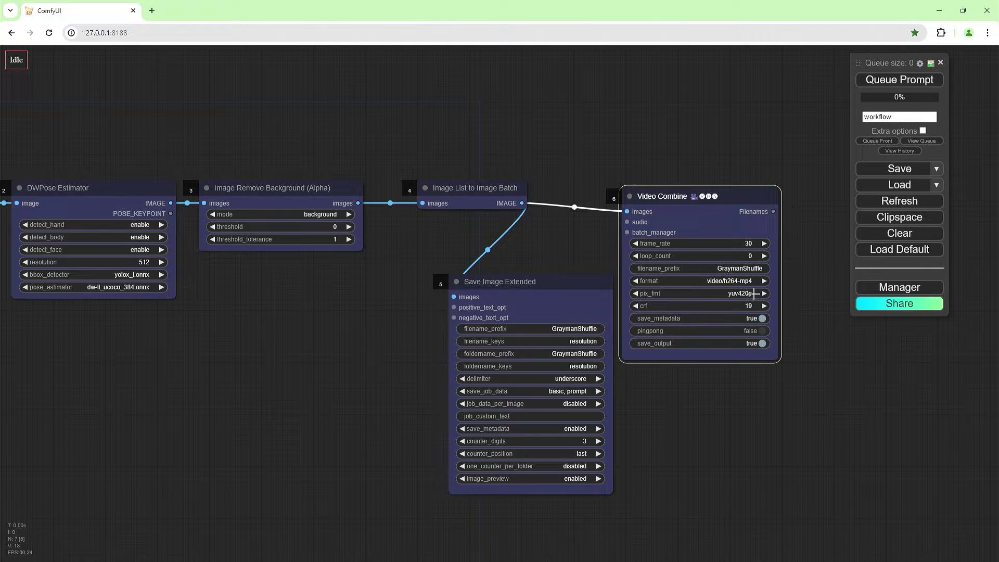
click(753, 293)
click(763, 306)
scroll(411, 339, down, 3)
drag(332, 348, 447, 297)
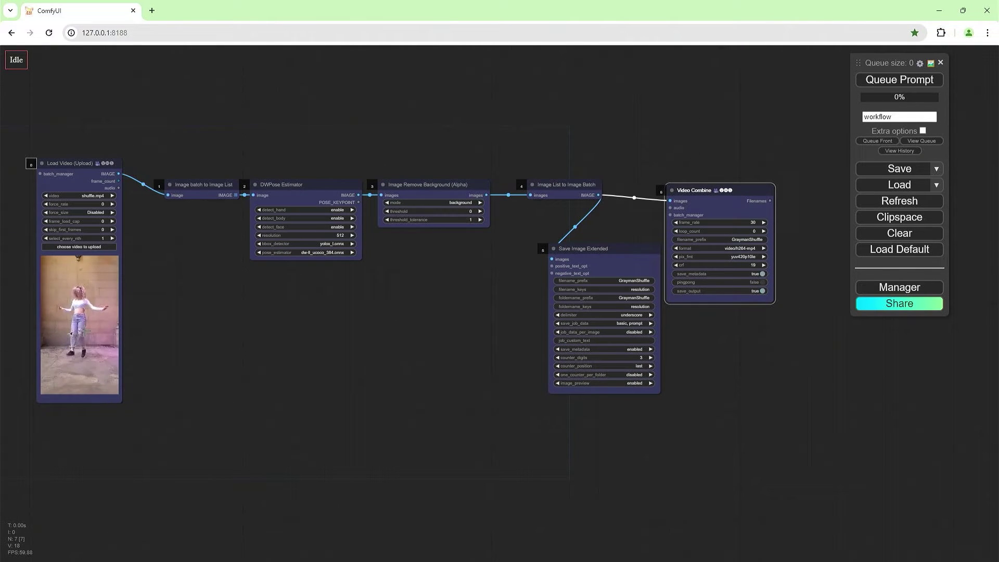
Queue the workflow with Ctrl+Enter, watch the console log, and compute 11×30 in Calculator
key(ctrl+Return)
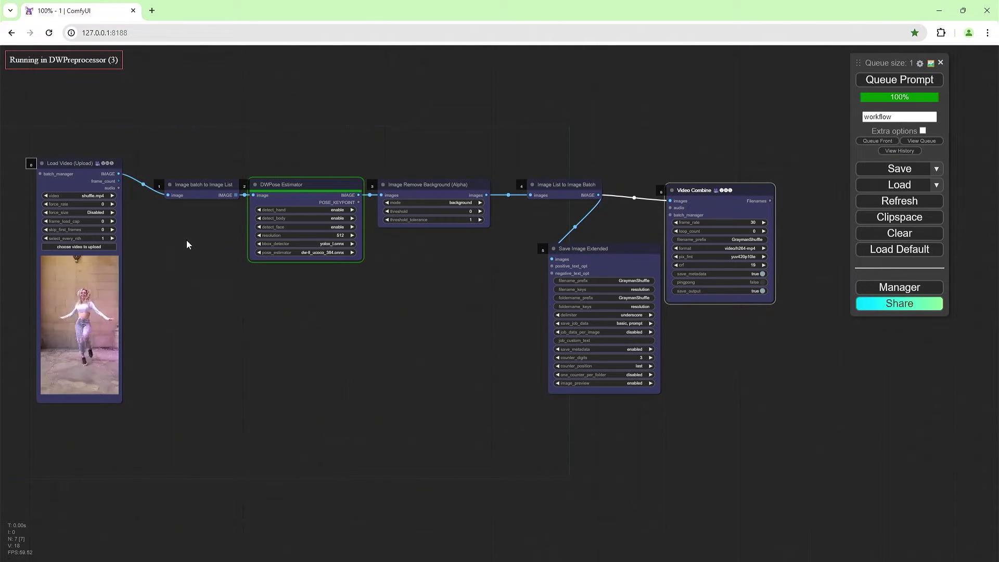
key(alt+Tab)
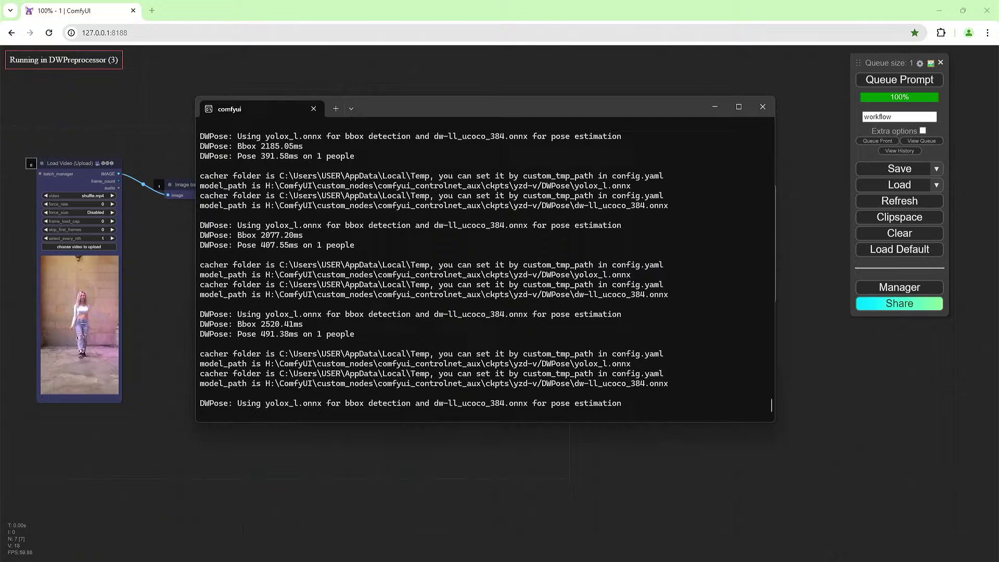
key(alt+Tab)
text(30)
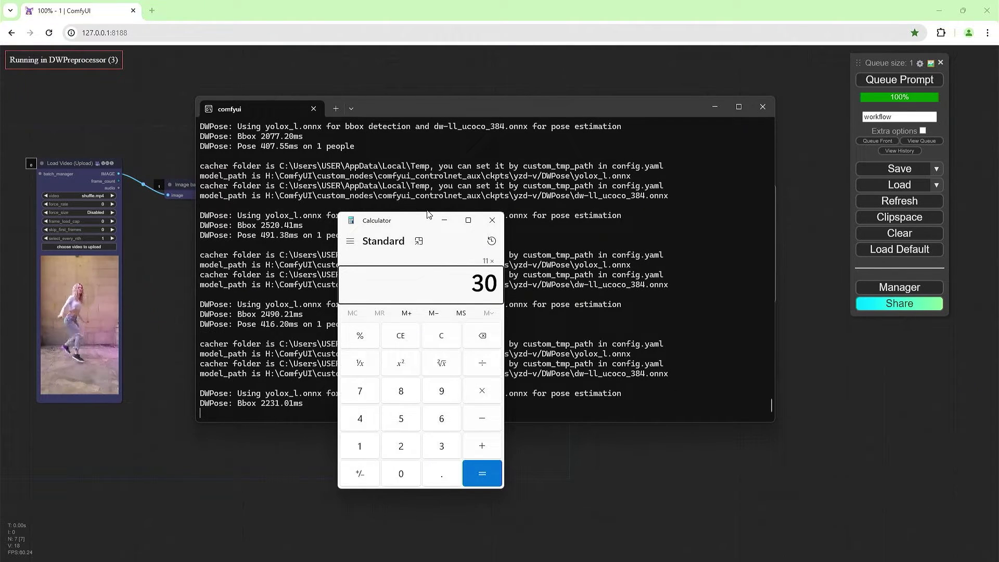
key(Return)
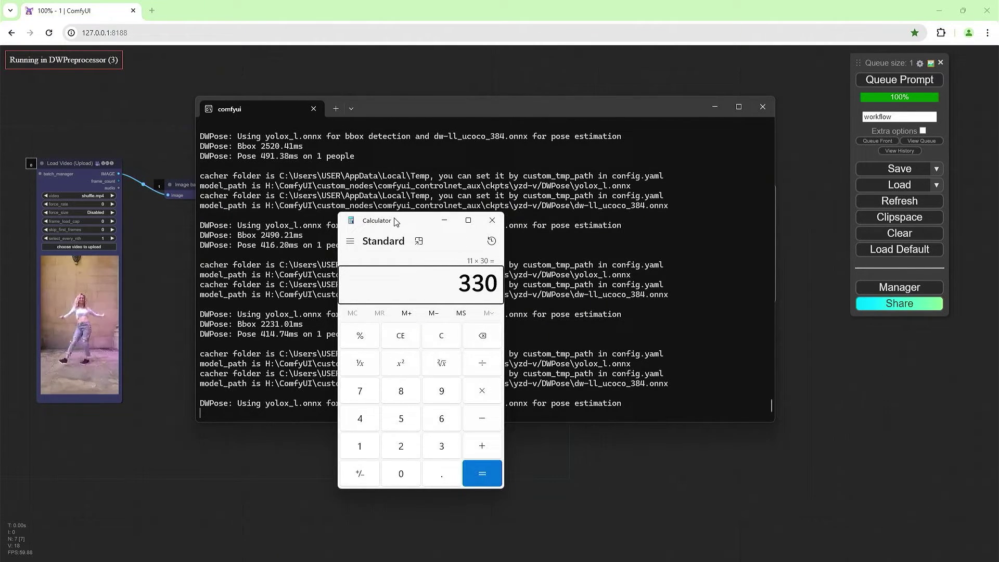
drag(396, 222, 837, 207)
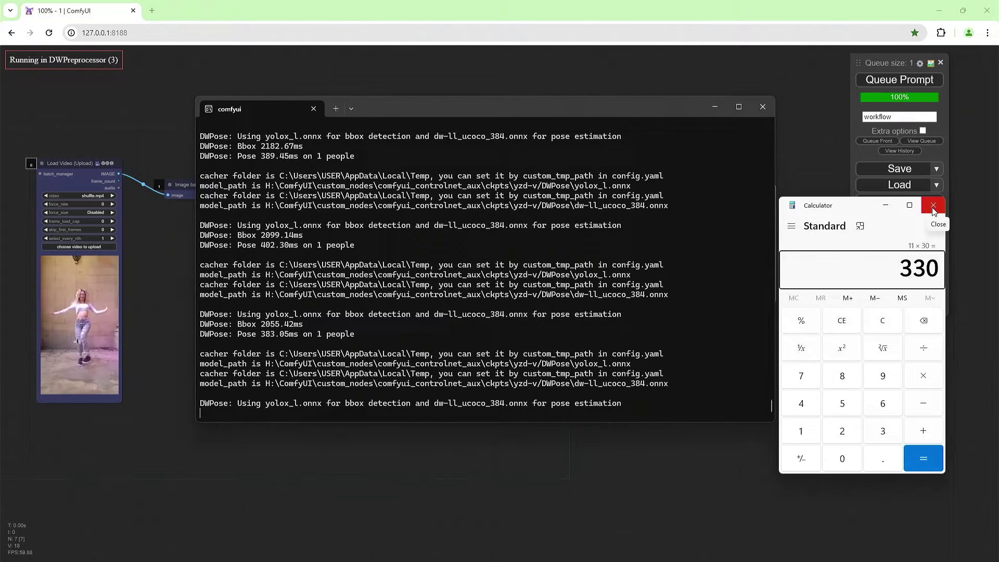
click(933, 210)
click(717, 108)
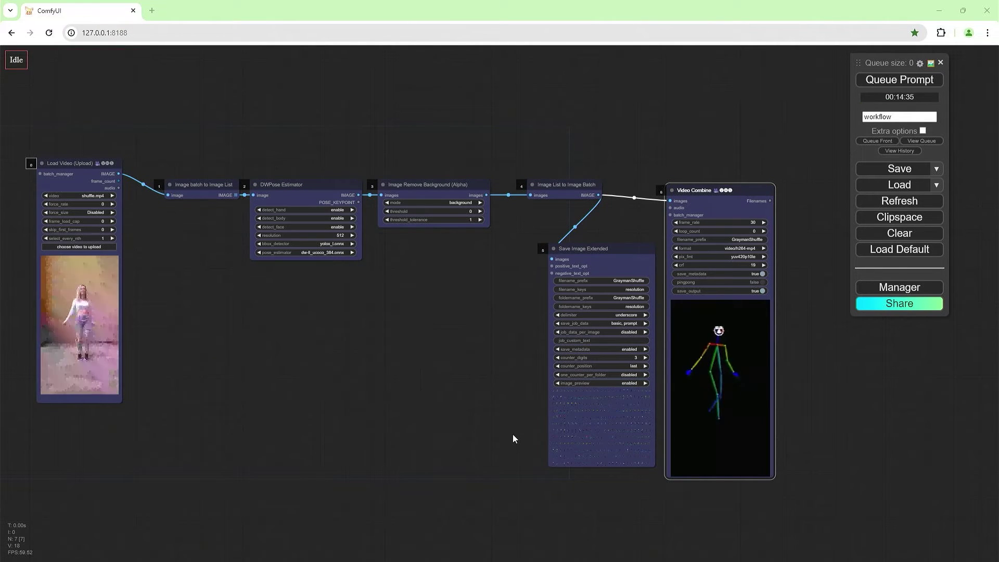
scroll(566, 452, up, 8)
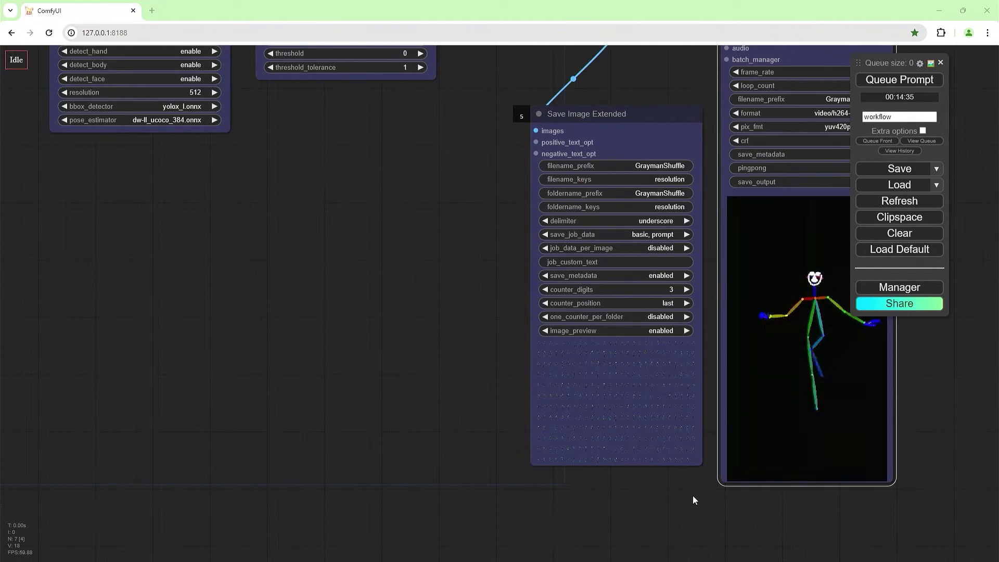
scroll(629, 440, up, 12)
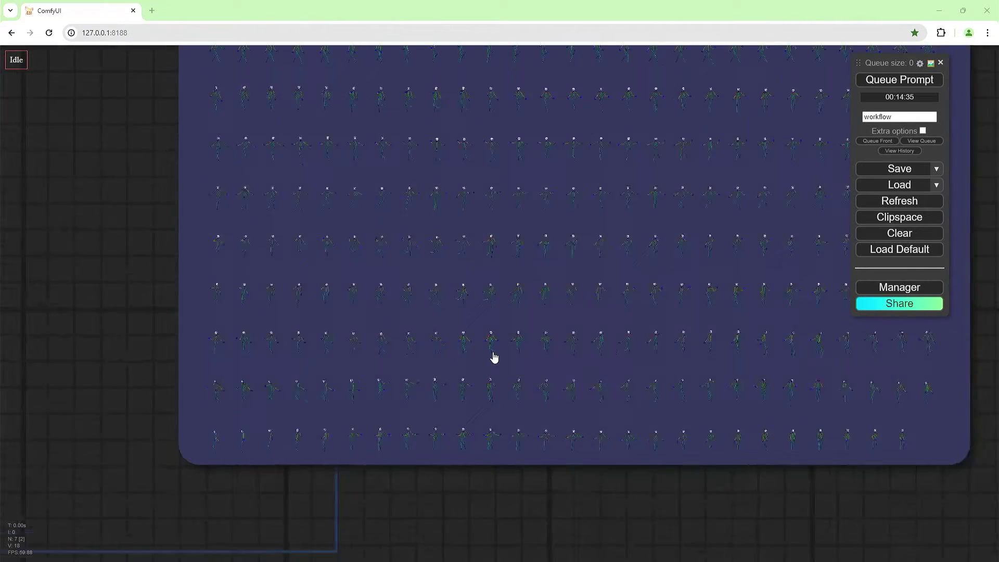
scroll(536, 289, down, 10)
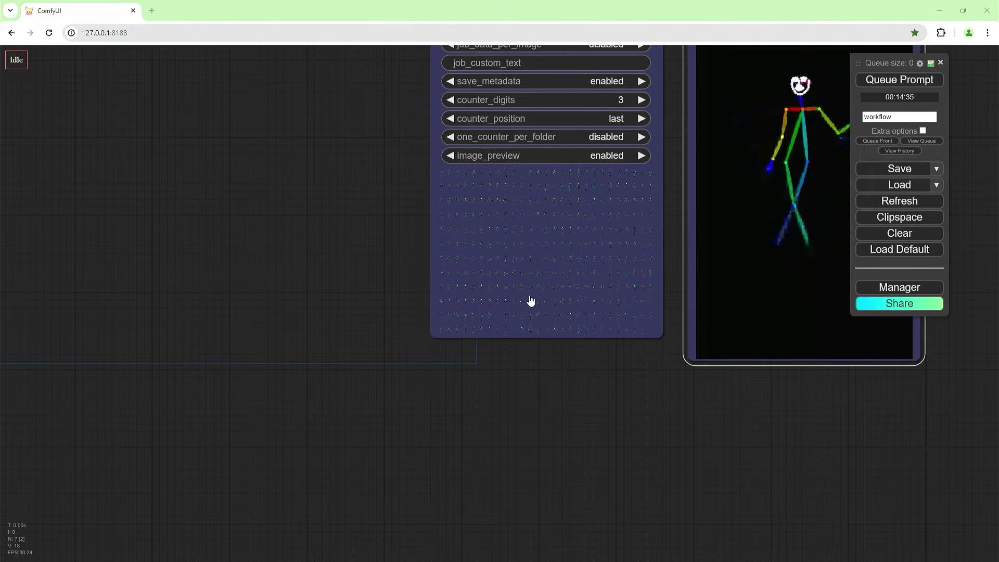
scroll(636, 395, down, 3)
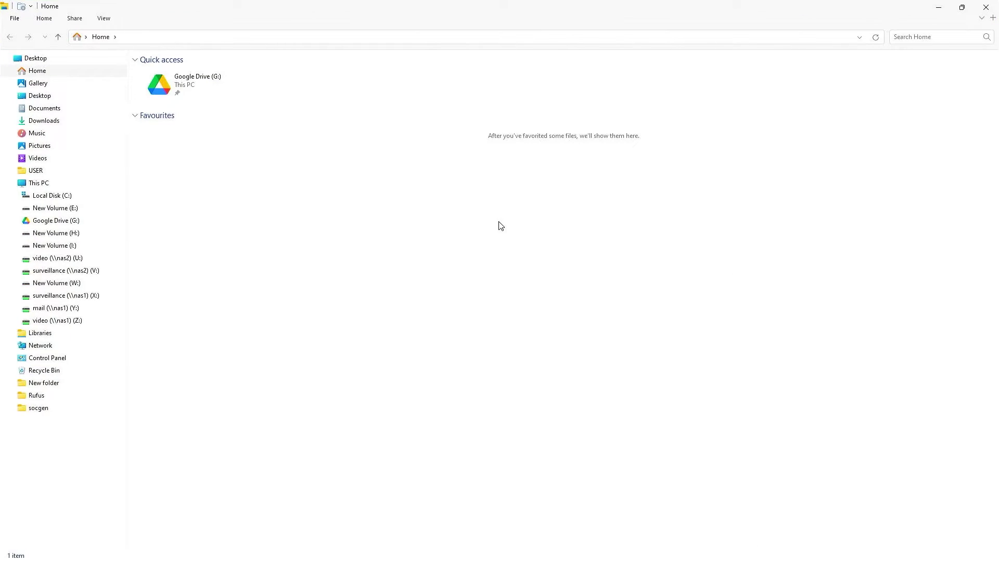
Browse H:\ComfyUI\output\GraymanShuffle_512 and scroll through the pose PNG frames
click(92, 234)
click(186, 76)
double_click(186, 76)
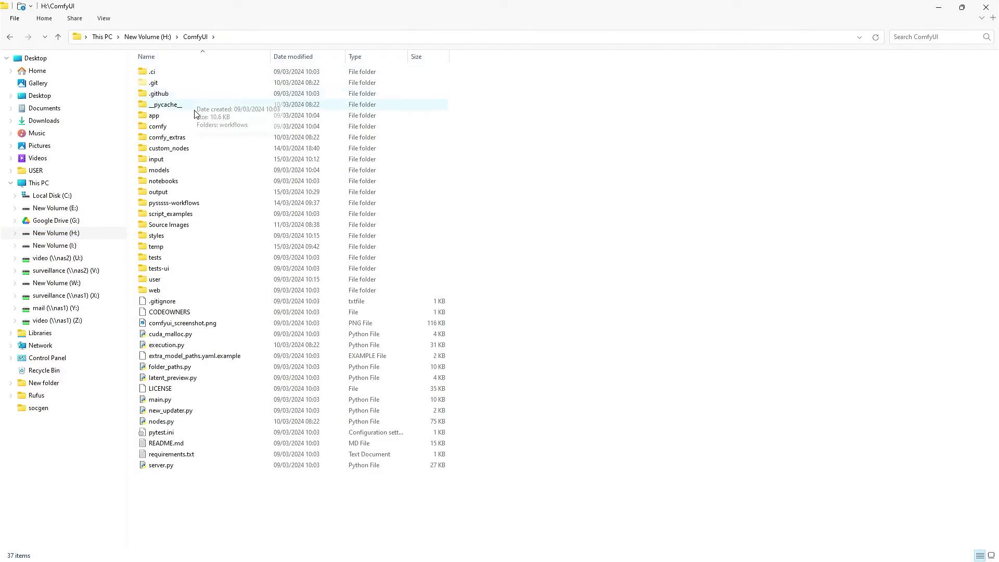
double_click(166, 194)
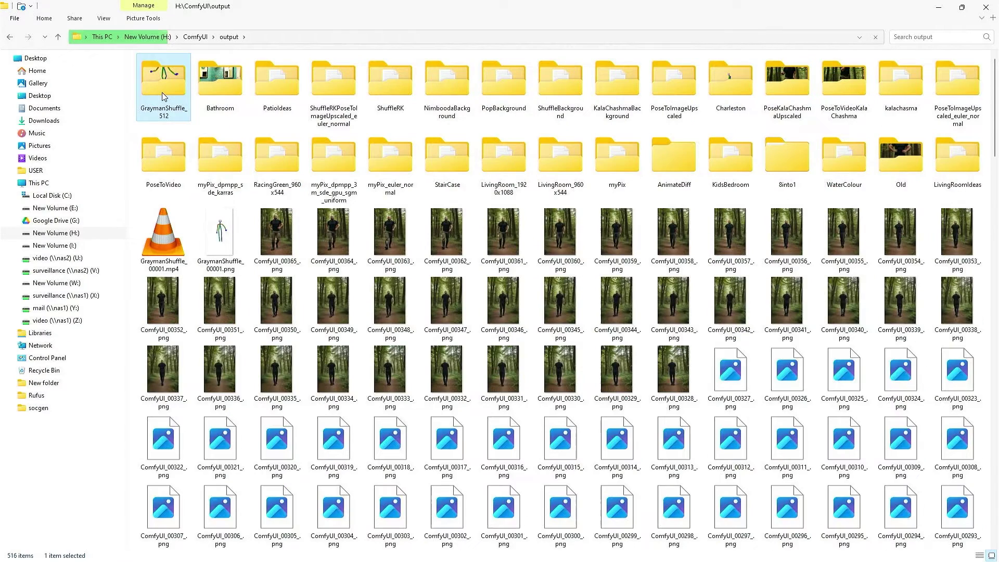
double_click(161, 96)
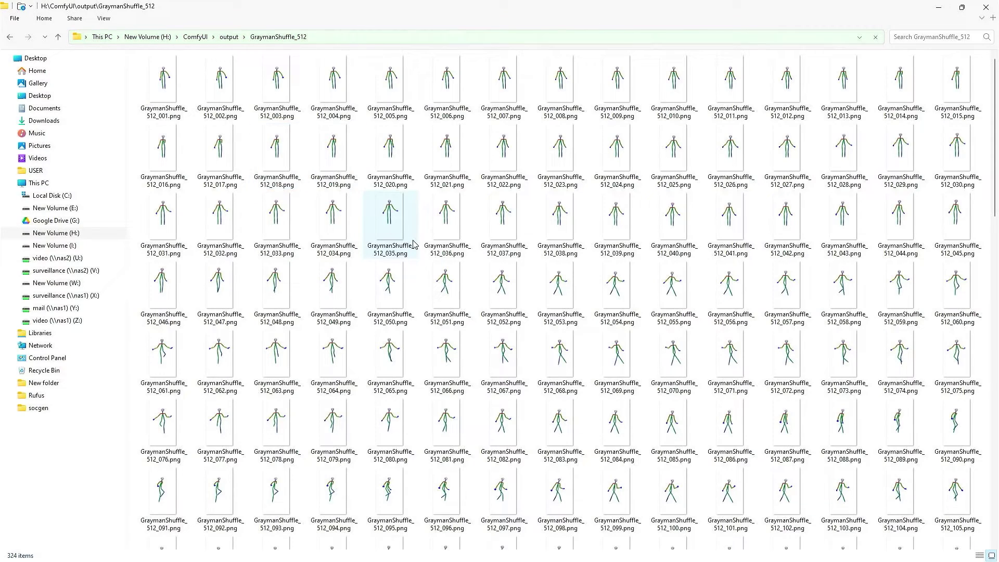
scroll(415, 244, down, 15)
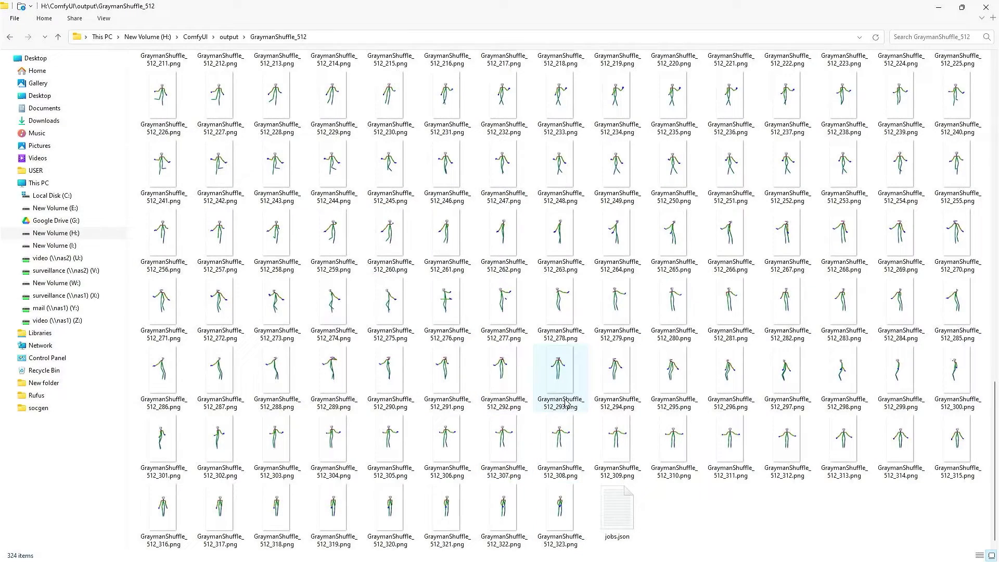
scroll(557, 368, up, 15)
View GraymanShuffle_512_001.png in Photos, close it, and return to the output folder
double_click(157, 101)
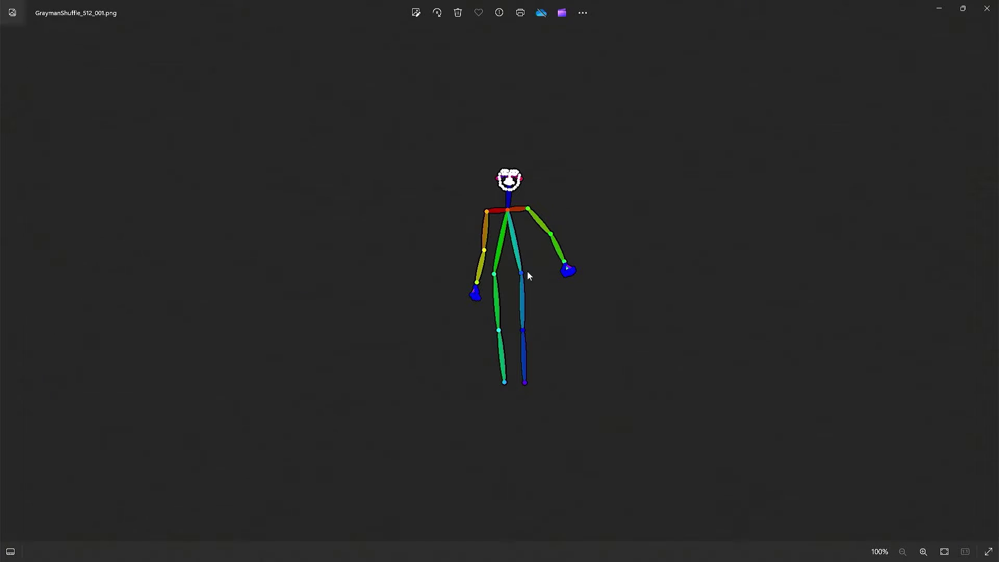
click(989, 8)
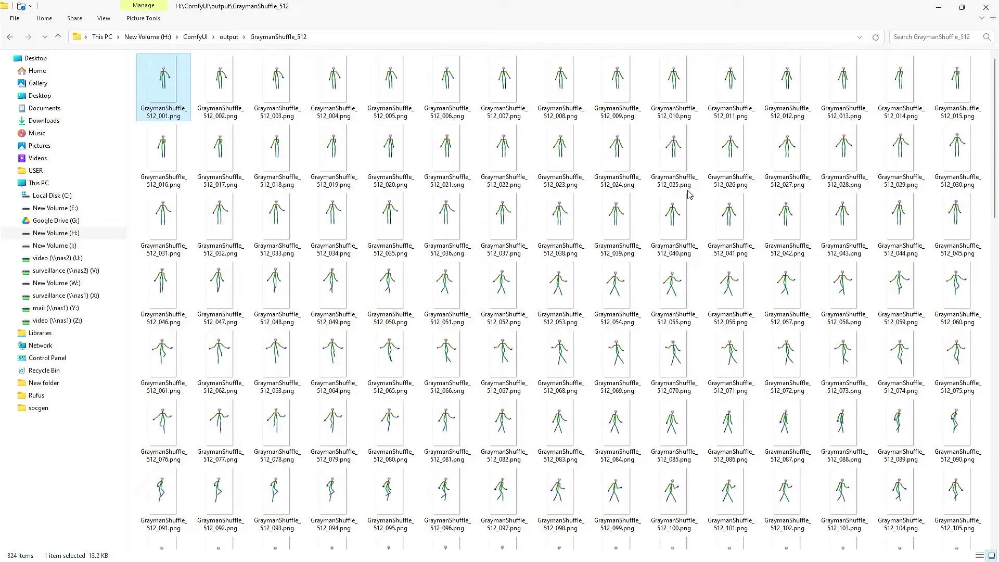
scroll(690, 195, down, 10)
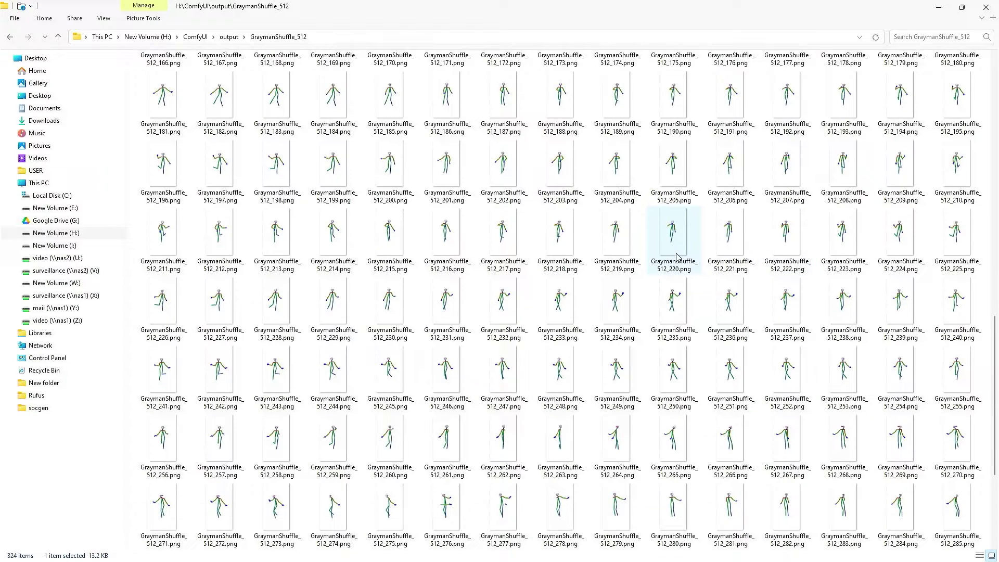
key(alt+Up)
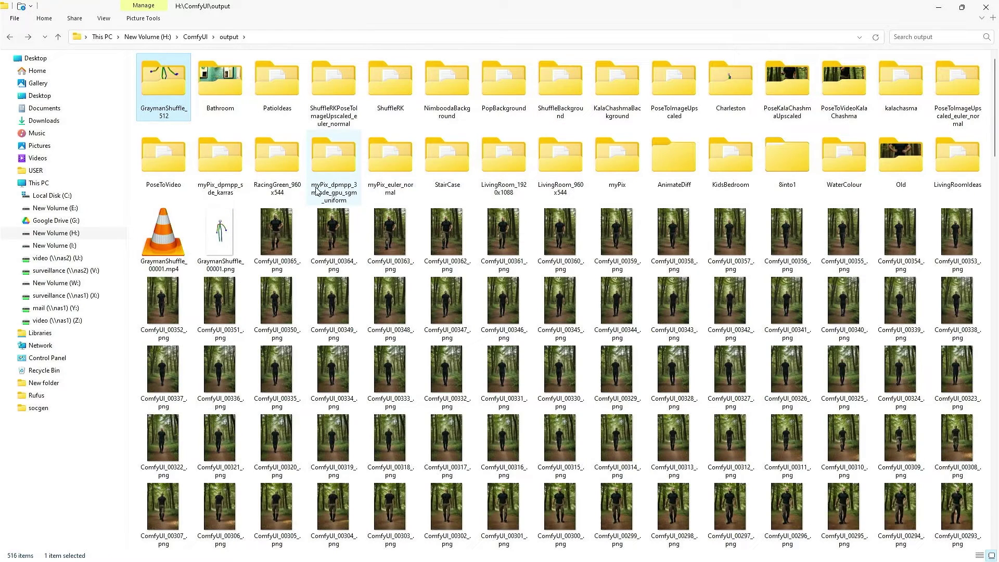
Play GraymanShuffle_00001.mp4 in VLC media player, then close the player
double_click(164, 255)
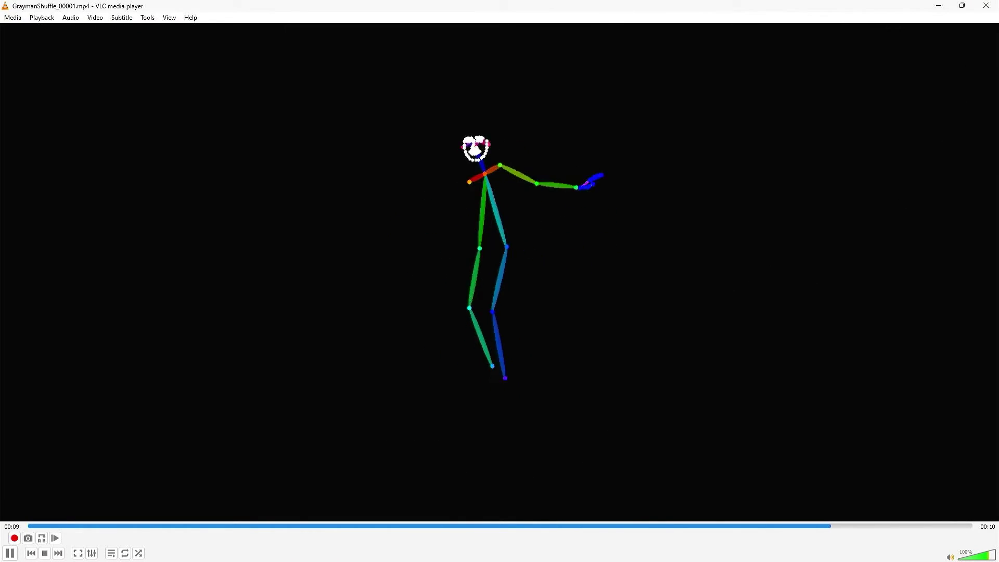
click(986, 5)
Set Load Video's frame_load_cap to 30 and skip_first_frames to 30
click(986, 5)
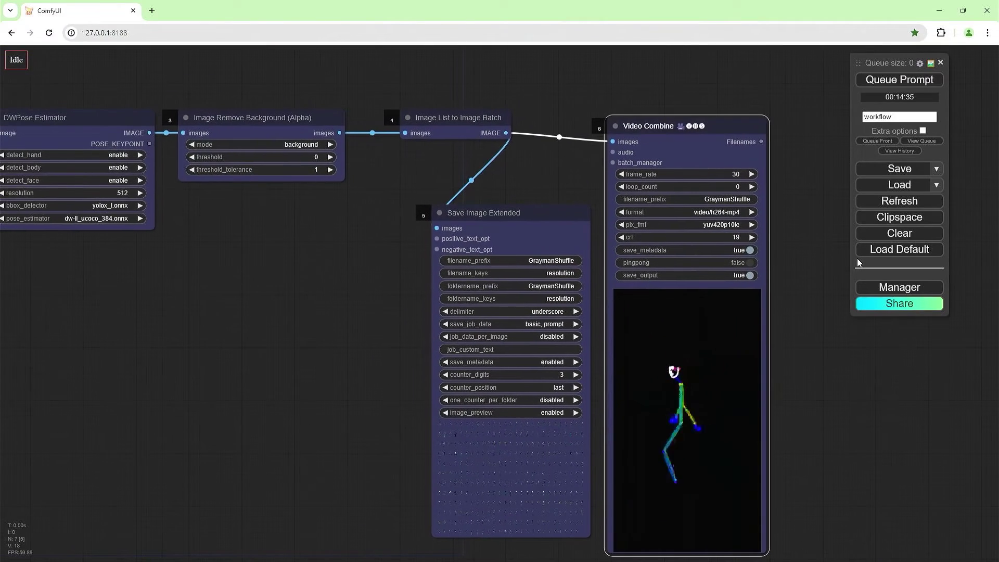
drag(397, 276, 808, 206)
drag(344, 277, 657, 374)
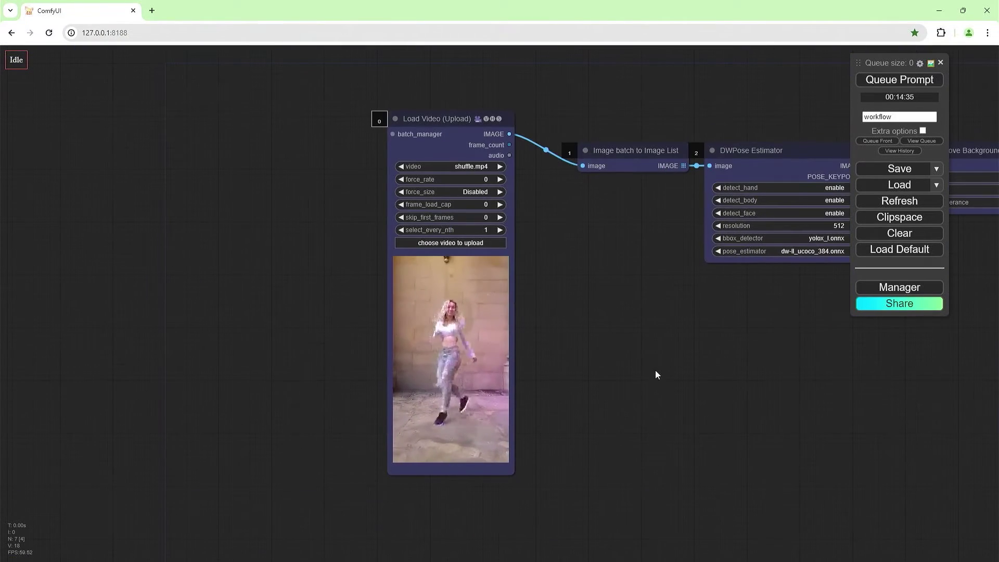
click(484, 204)
text(10)
key(Return)
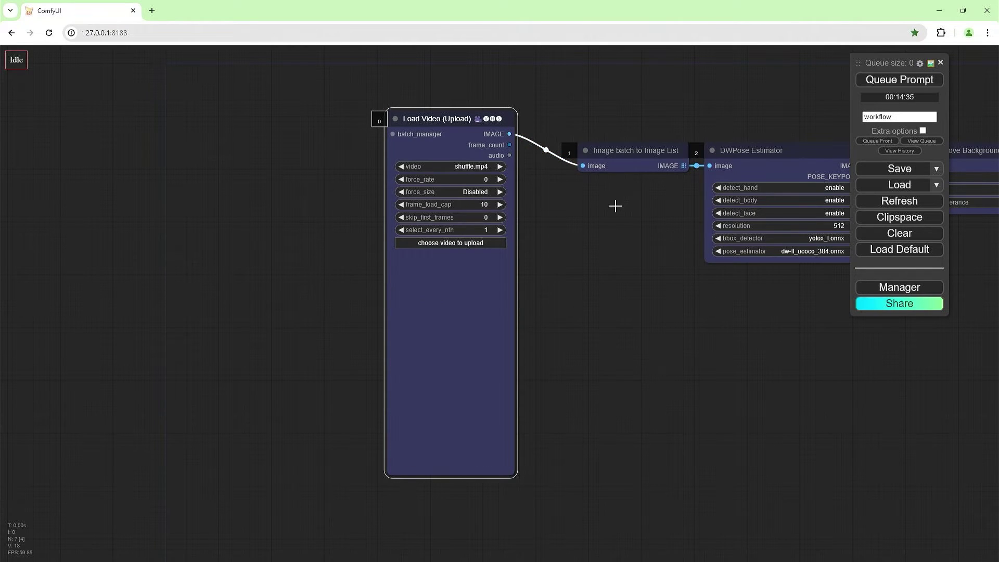
click(488, 204)
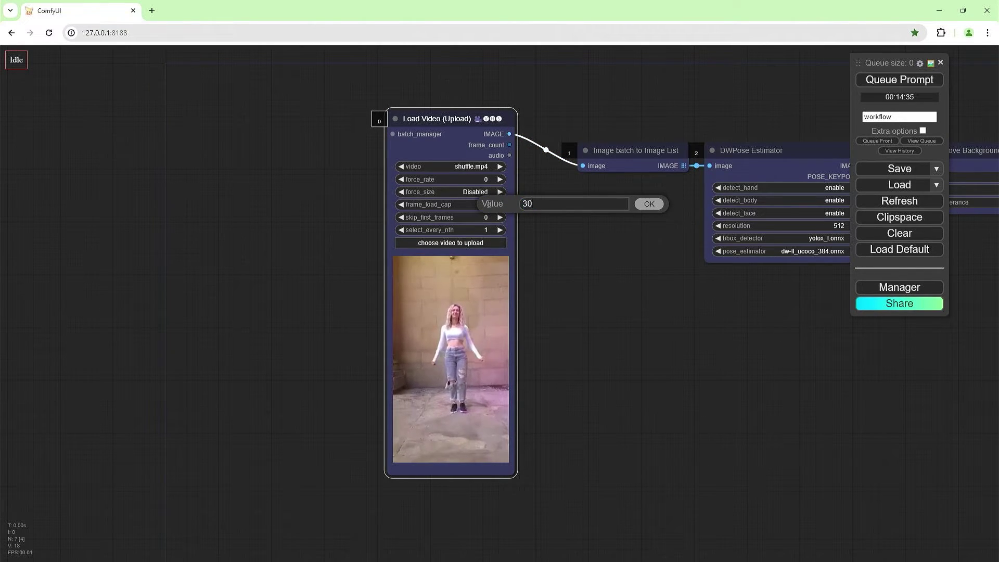
key(Return)
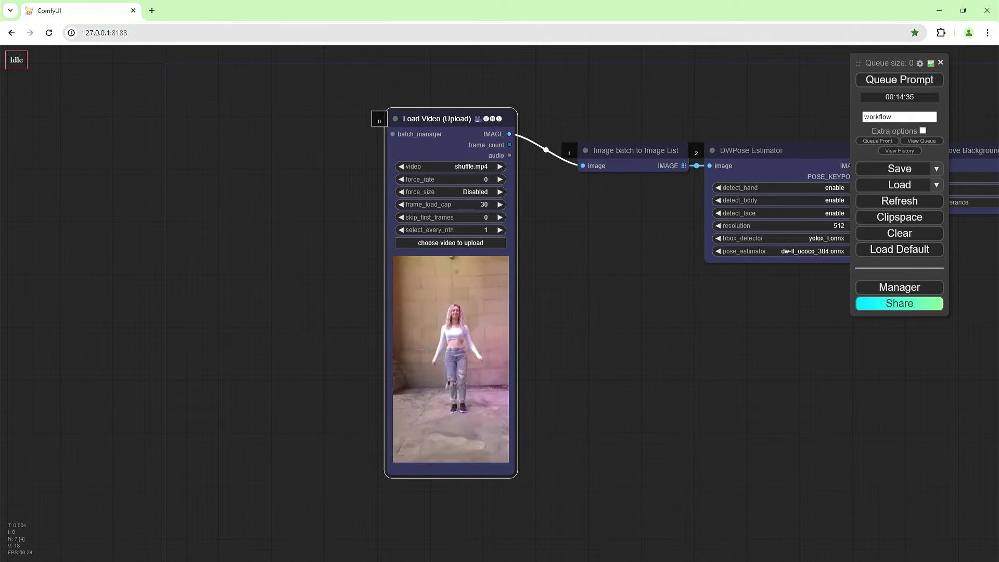
click(489, 217)
text(30)
key(Return)
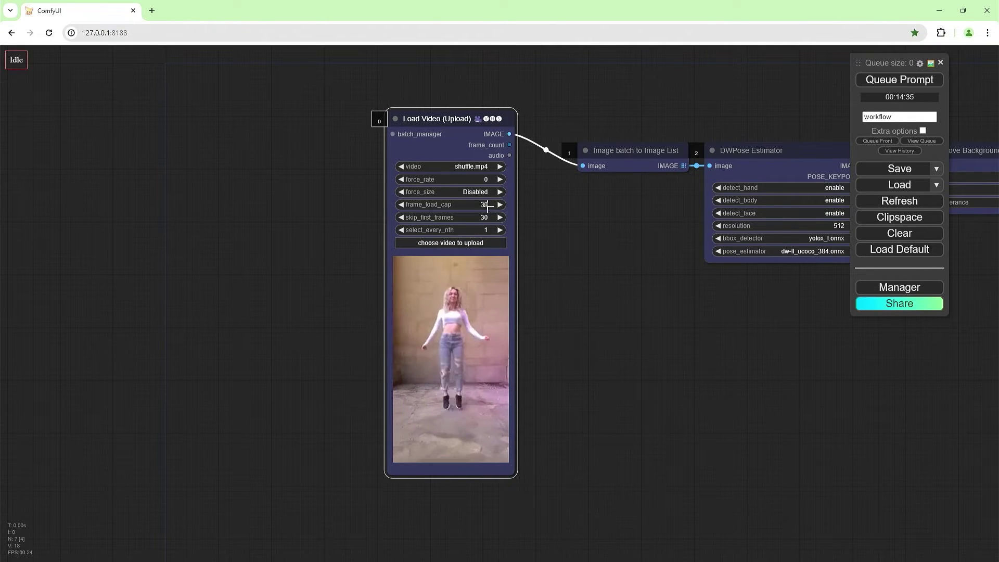
Add a Preview Image node fed by the image list output
drag(714, 345, 461, 367)
double_click(451, 354)
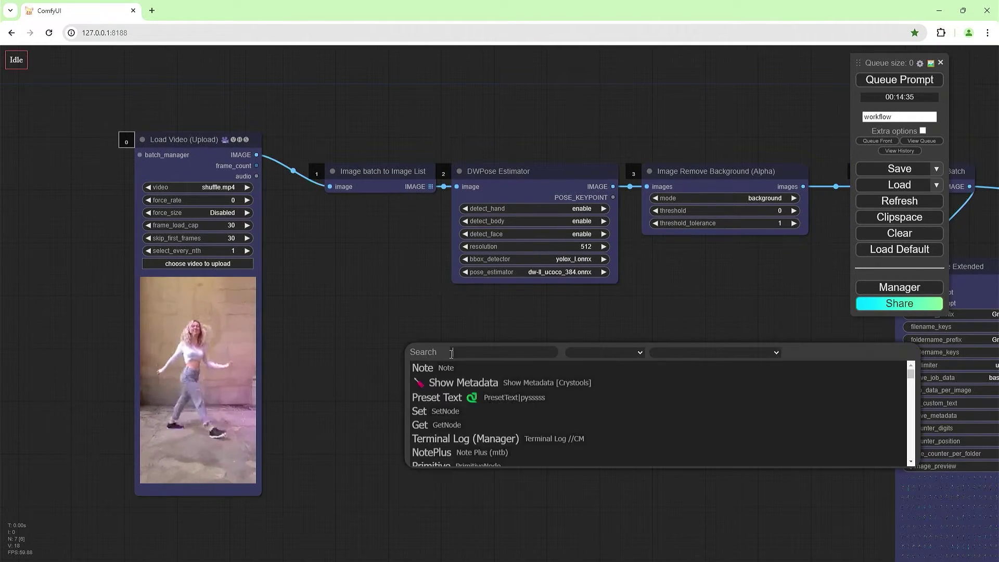
text(show)
key(BackSpace)
key(BackSpace)
key(BackSpace)
key(BackSpace)
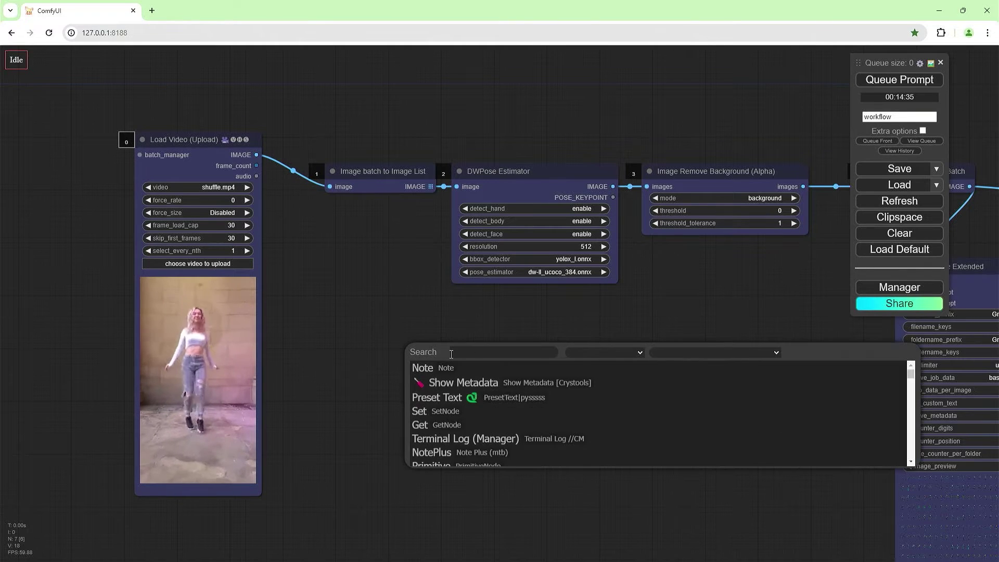
text(image)
click(447, 396)
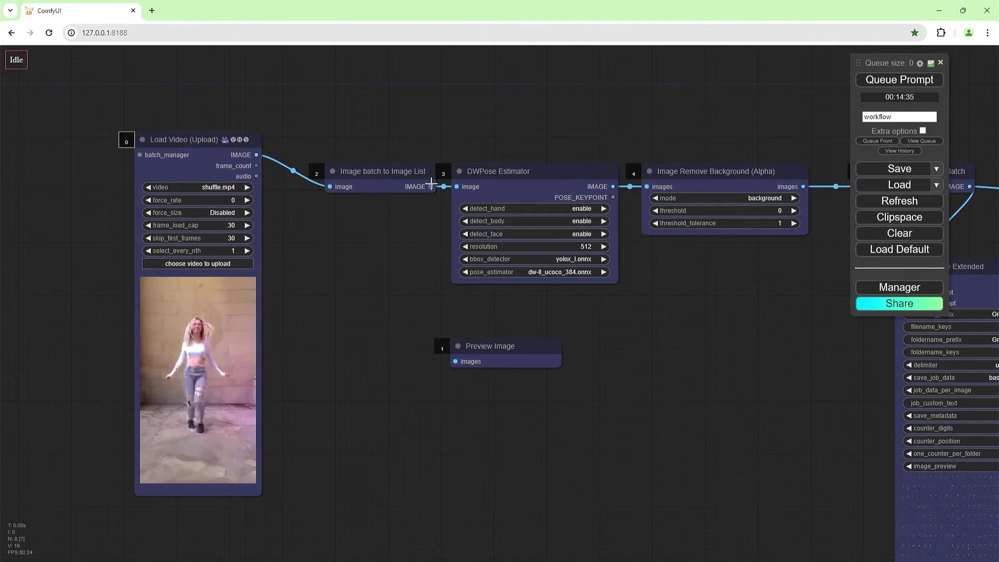
drag(431, 186, 456, 361)
Paste three more Preview Image nodes wired to DWPose, background removal and Image Batch outputs
key(ctrl+c)
key(ctrl+v)
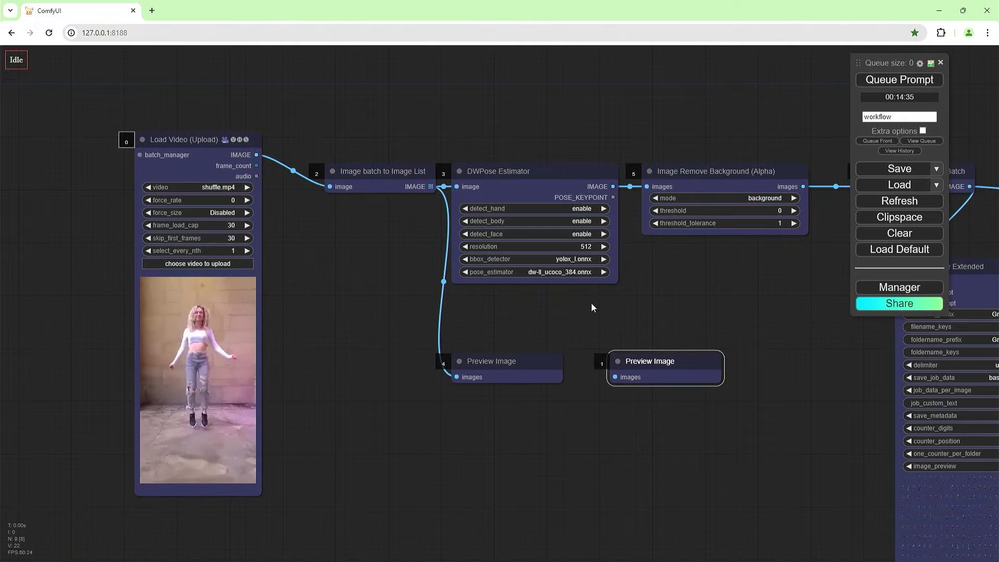
drag(613, 186, 615, 376)
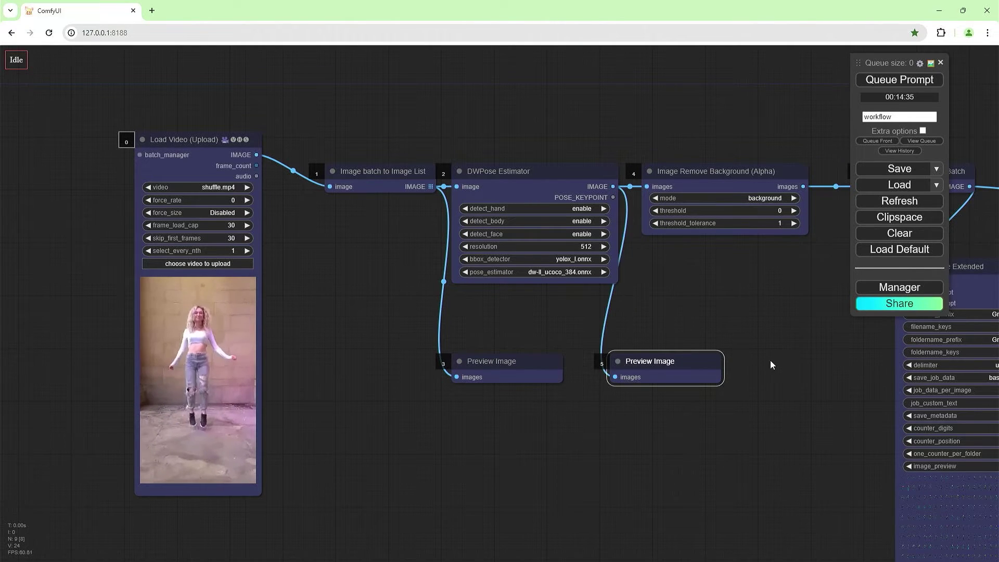
drag(771, 365, 636, 358)
key(ctrl+v)
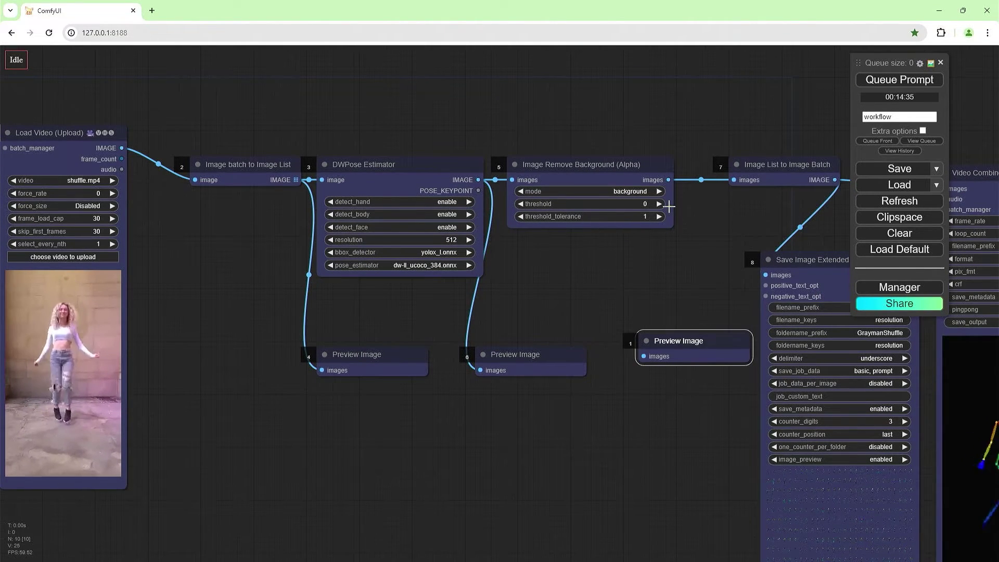
drag(668, 180, 644, 356)
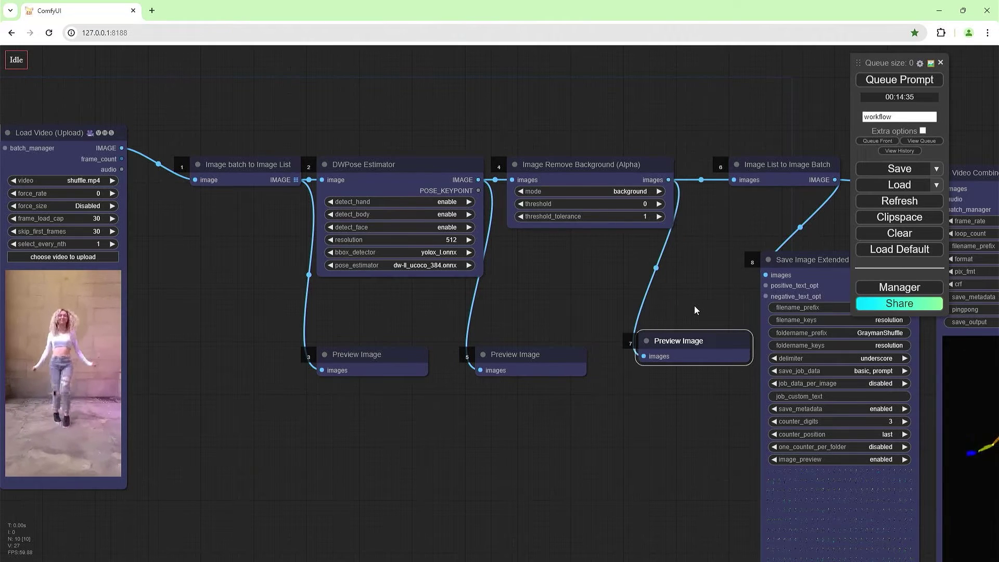
drag(694, 310, 517, 360)
key(ctrl+v)
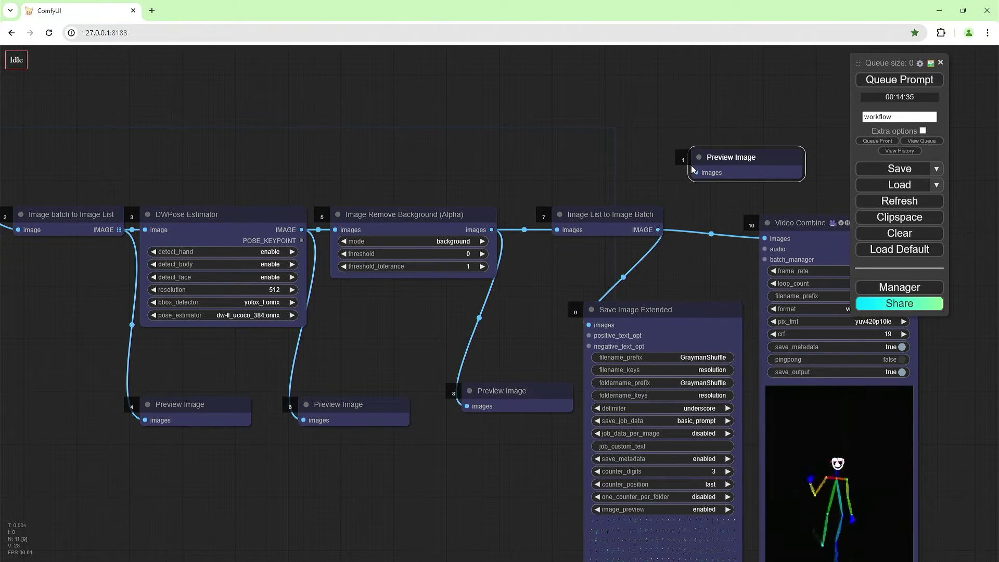
drag(695, 172, 423, 240)
Bypass the Save Image Extended and Video Combine nodes
right_click(567, 264)
click(598, 281)
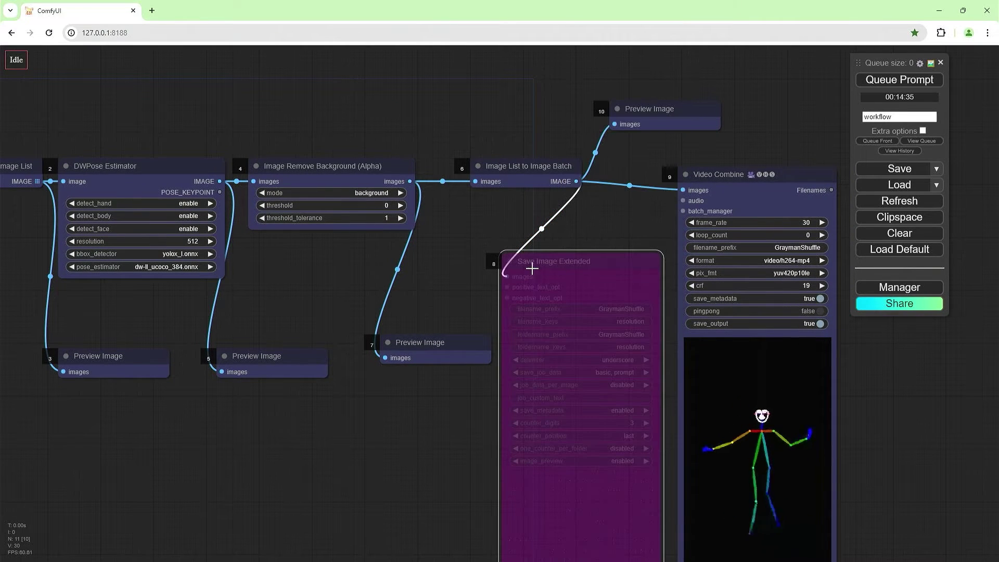
right_click(747, 196)
click(749, 318)
drag(449, 281, 545, 267)
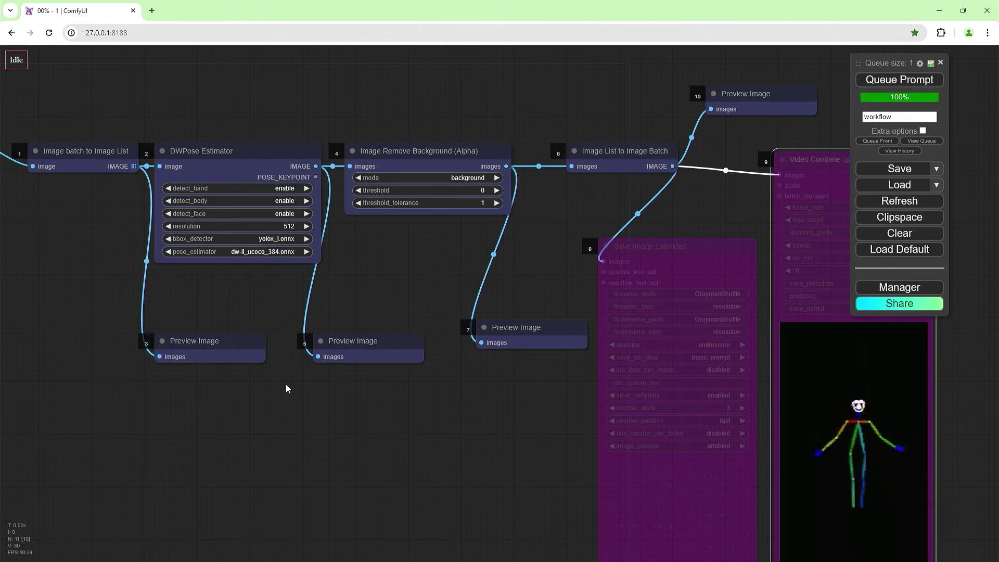
Run the workflow and check the terminal log for completion in 00:01:17
drag(286, 385, 325, 382)
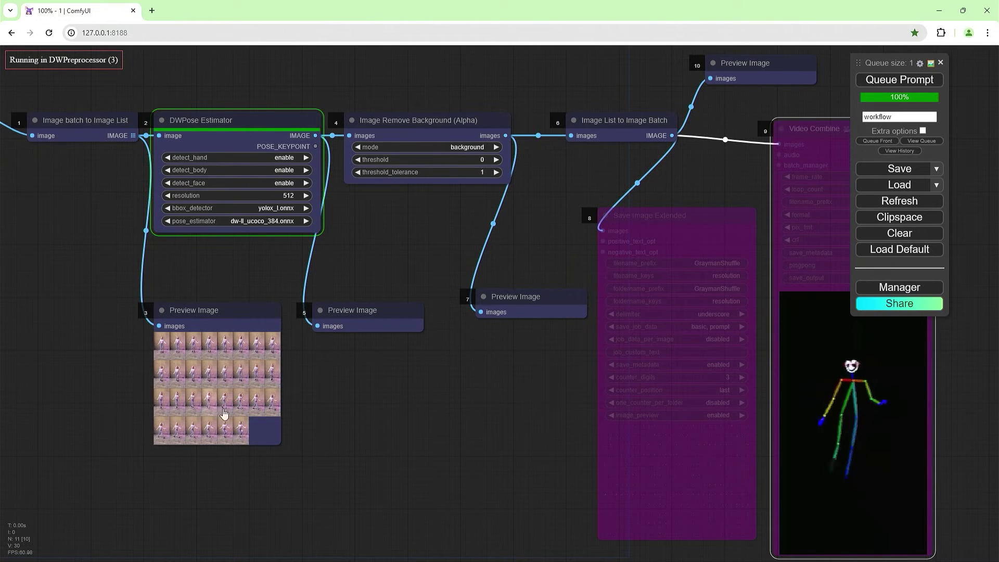
scroll(167, 458, up, 4)
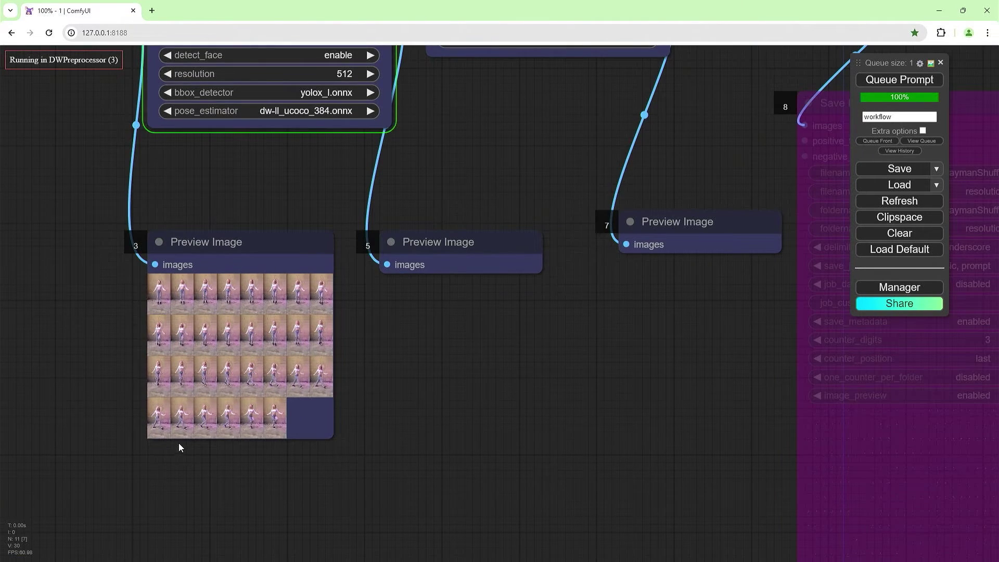
scroll(179, 445, up, 11)
scroll(207, 409, down, 15)
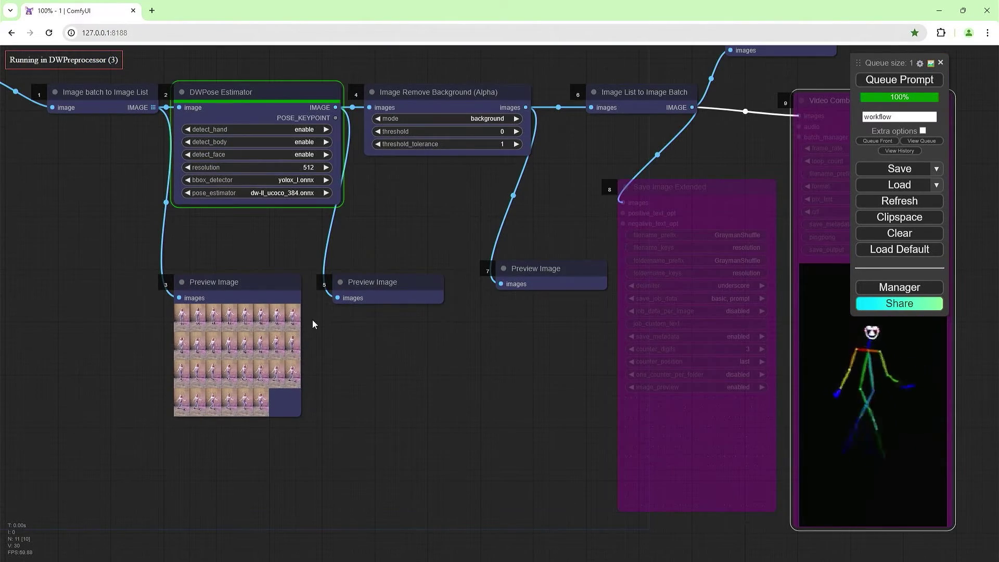
key(alt+Tab)
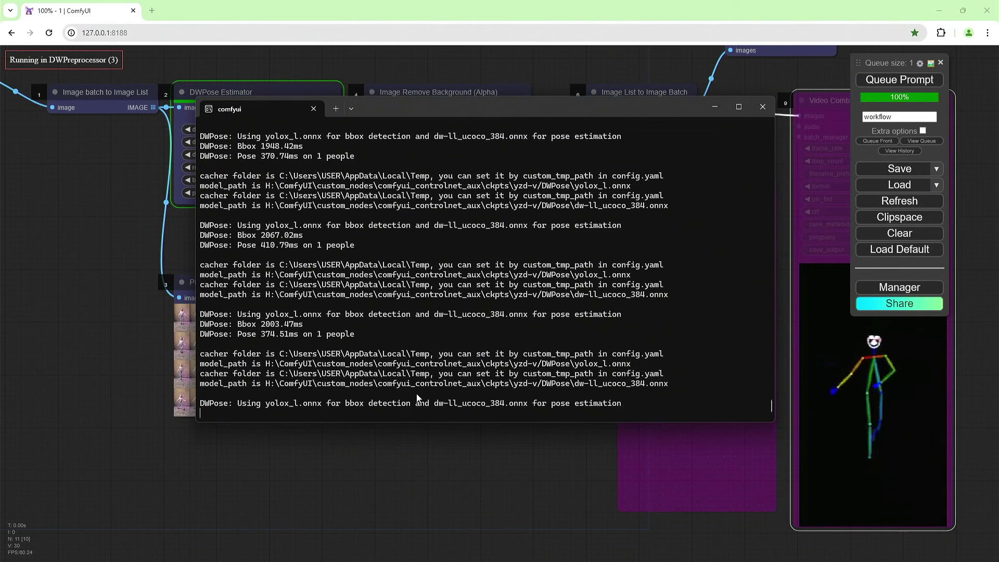
key(alt+Tab)
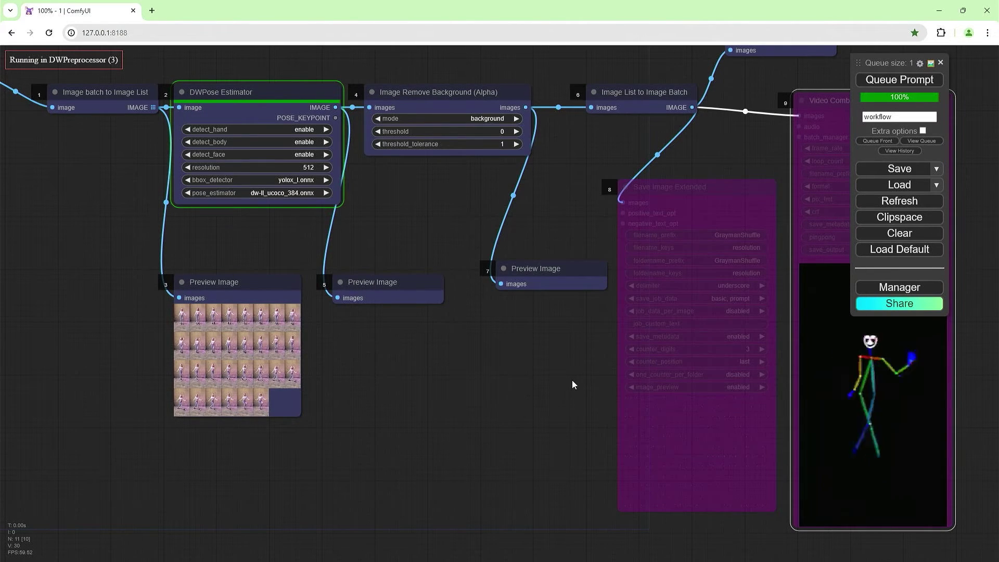
Inspect the Preview Image grids of source frames, pose skeletons and background-removed skeletons
scroll(337, 385, up, 10)
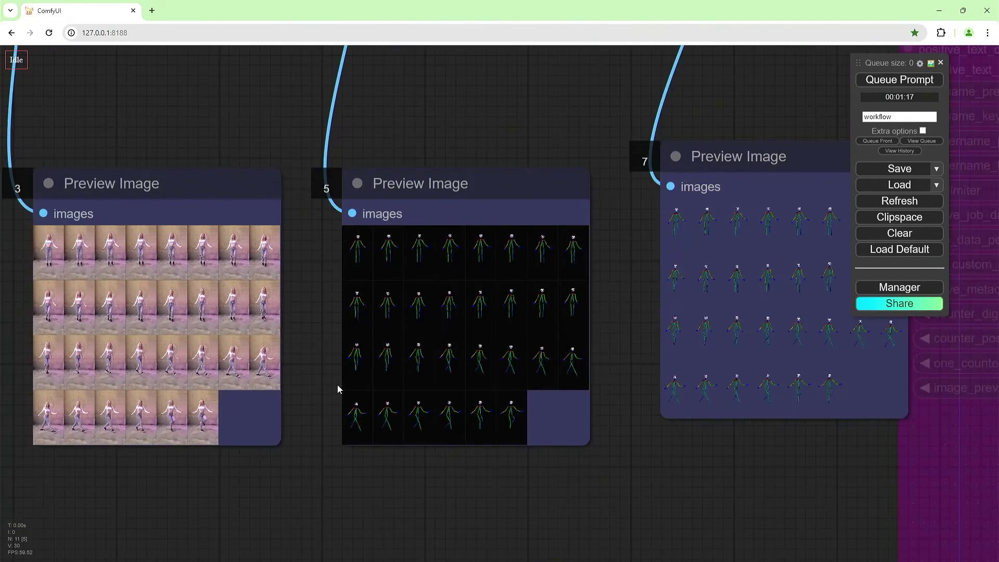
scroll(443, 333, up, 5)
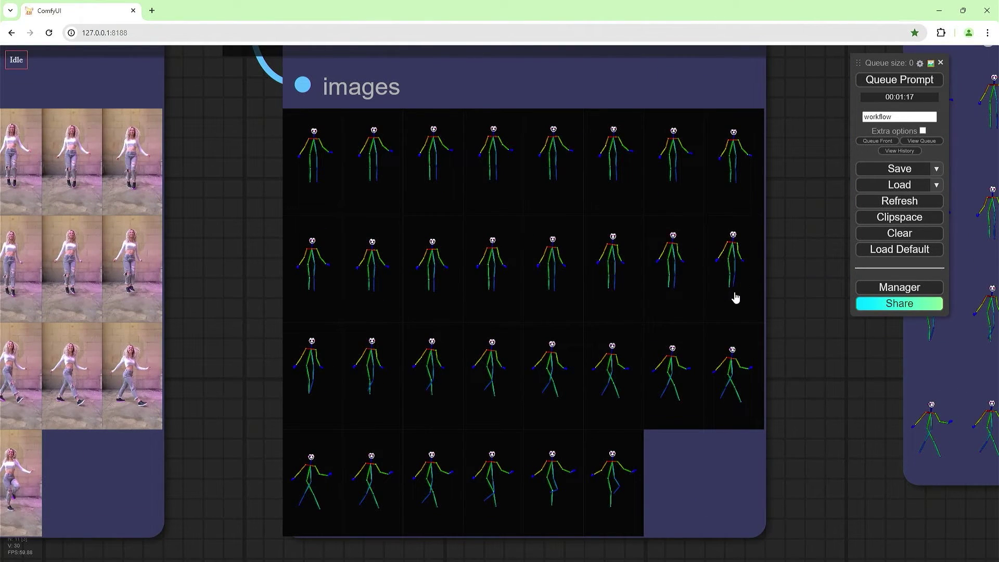
drag(843, 349, 515, 461)
scroll(510, 263, down, 4)
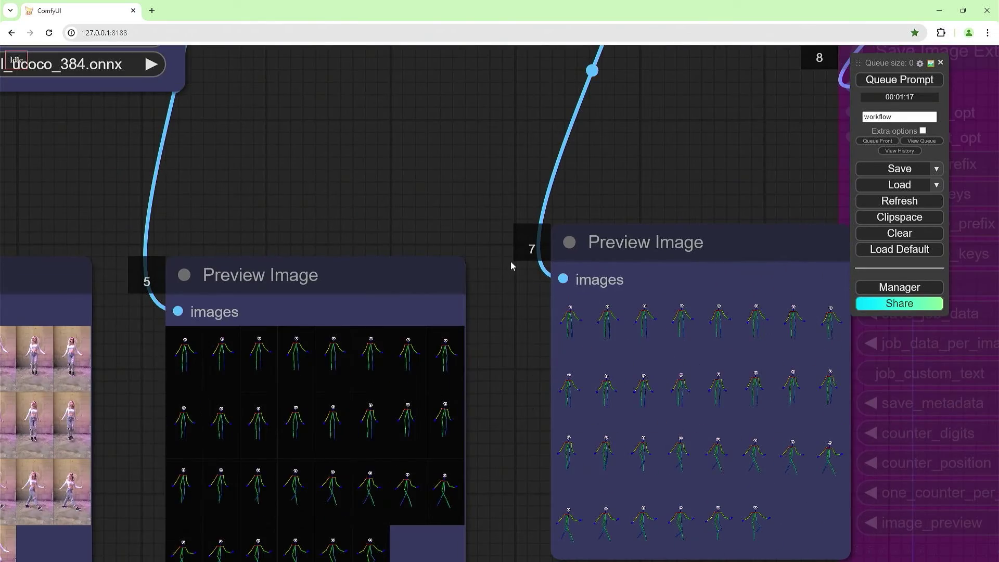
scroll(491, 223, down, 4)
drag(491, 240, 435, 161)
scroll(545, 339, up, 9)
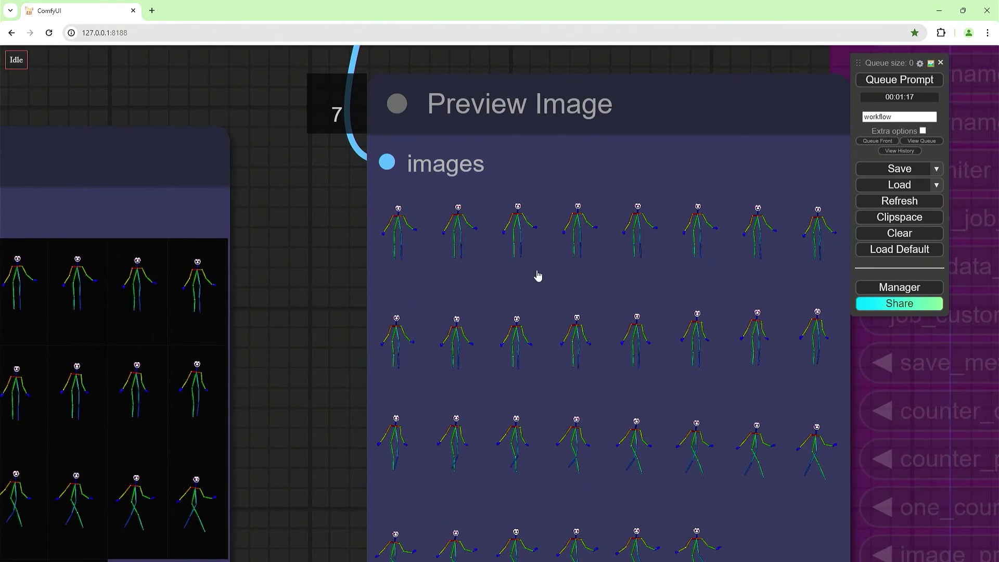
scroll(487, 302, down, 10)
Add Load Image List From Dir (Inspire) and link its IMAGE to Image batch to Image List
drag(246, 368, 432, 344)
scroll(432, 345, up, 3)
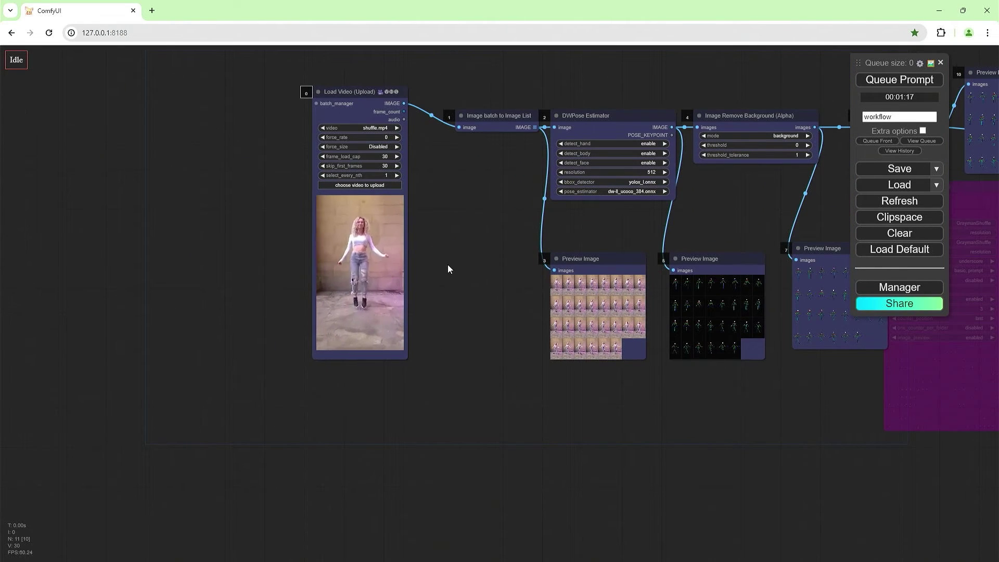
double_click(369, 413)
text(load i)
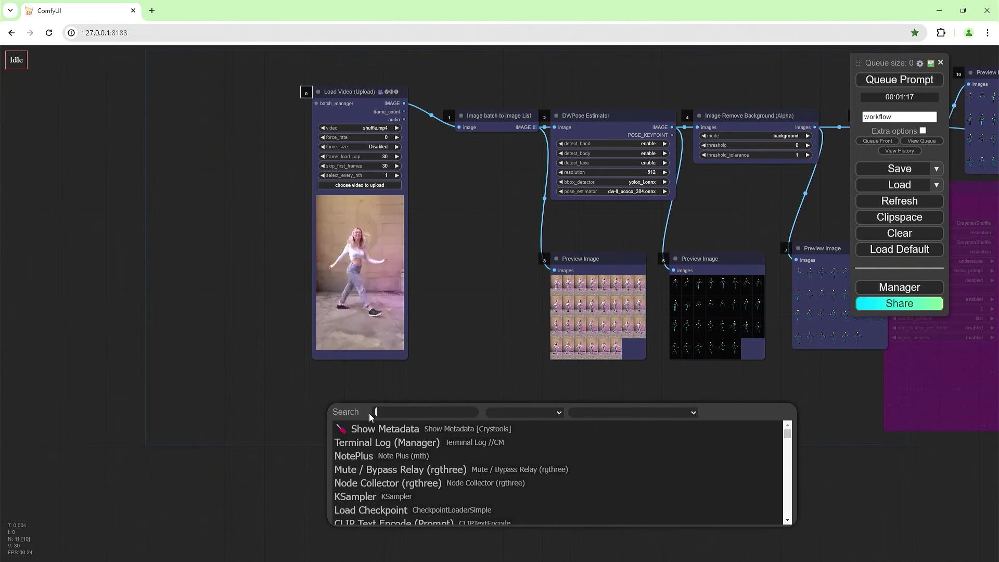
text(mage list)
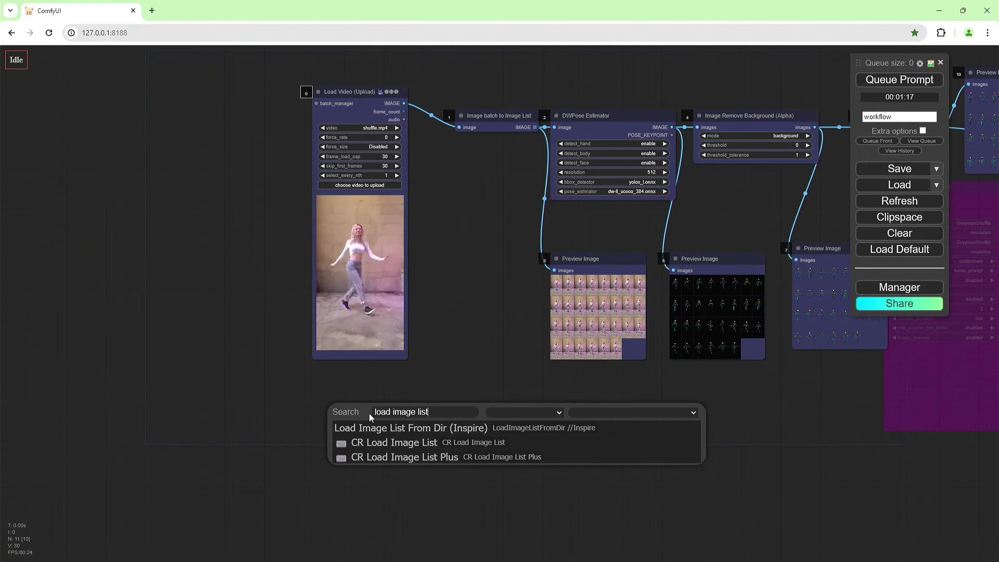
click(426, 430)
drag(430, 415, 459, 128)
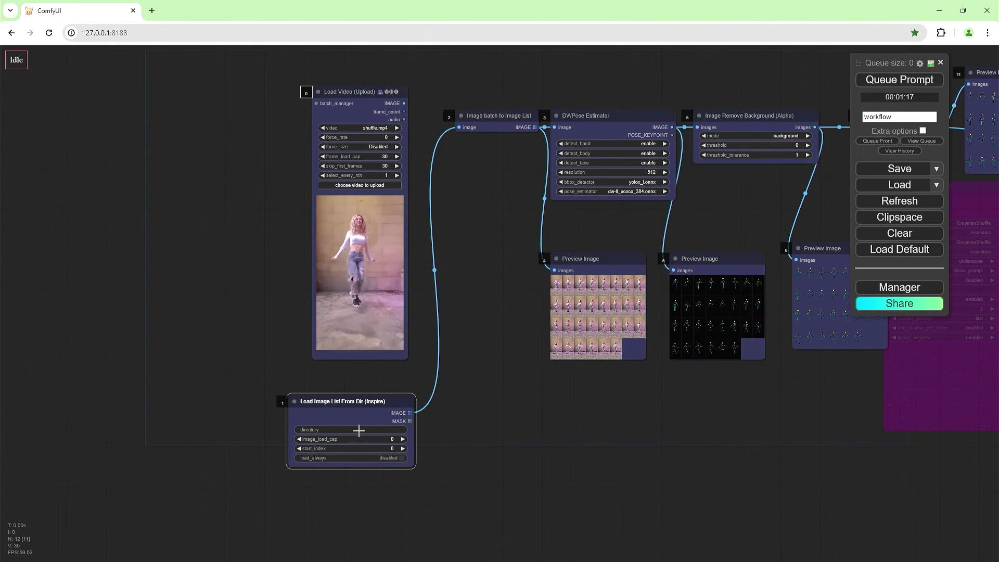
Keep the loader's image_load_cap at 0 and frame the full workflow
drag(493, 431, 306, 413)
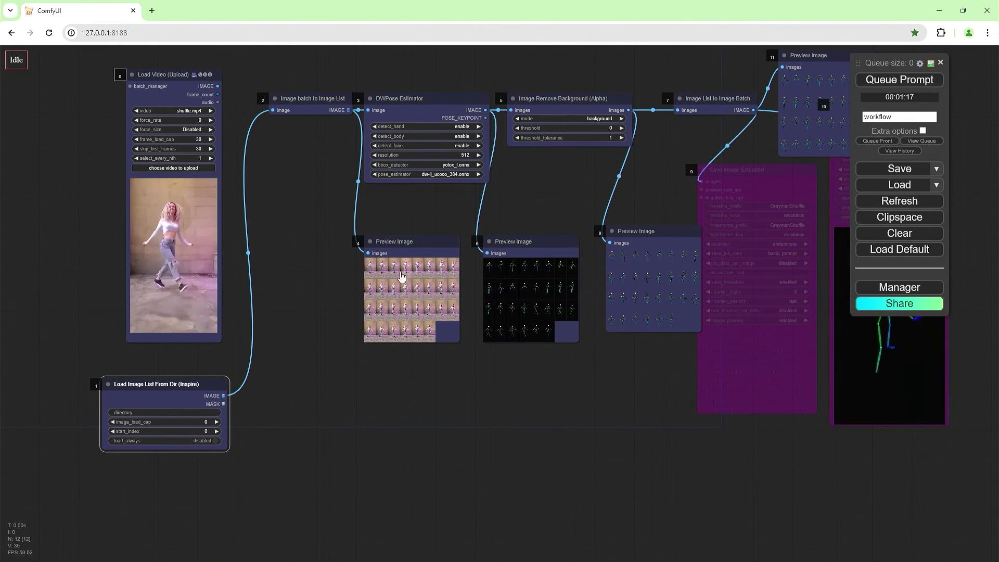
scroll(396, 291, up, 10)
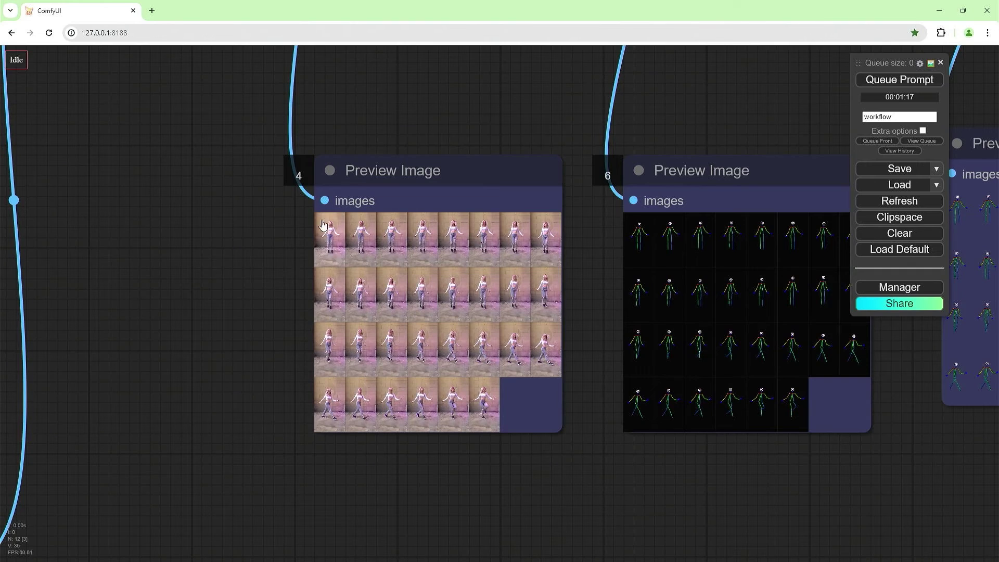
scroll(190, 442, down, 7)
drag(190, 441, 419, 326)
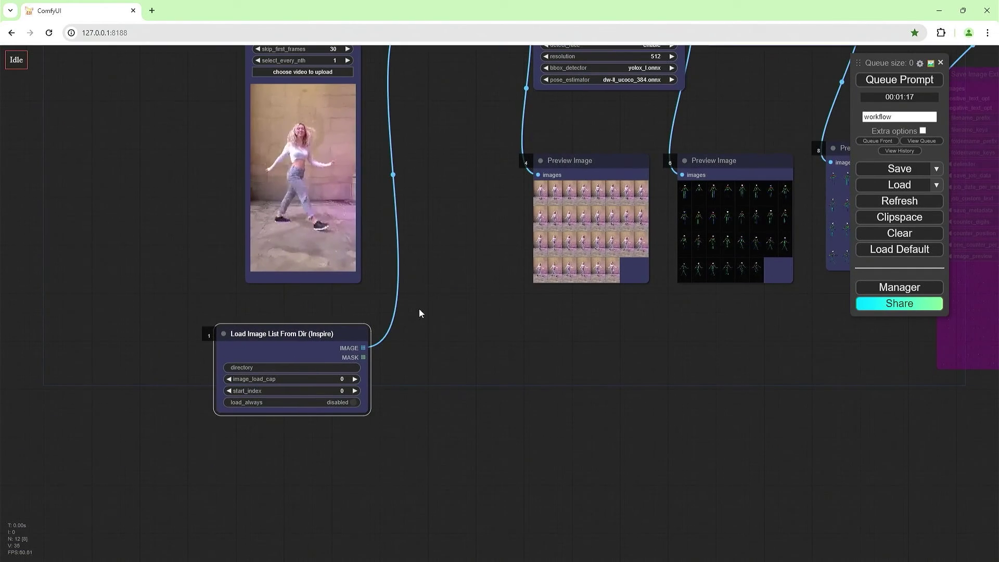
click(342, 379)
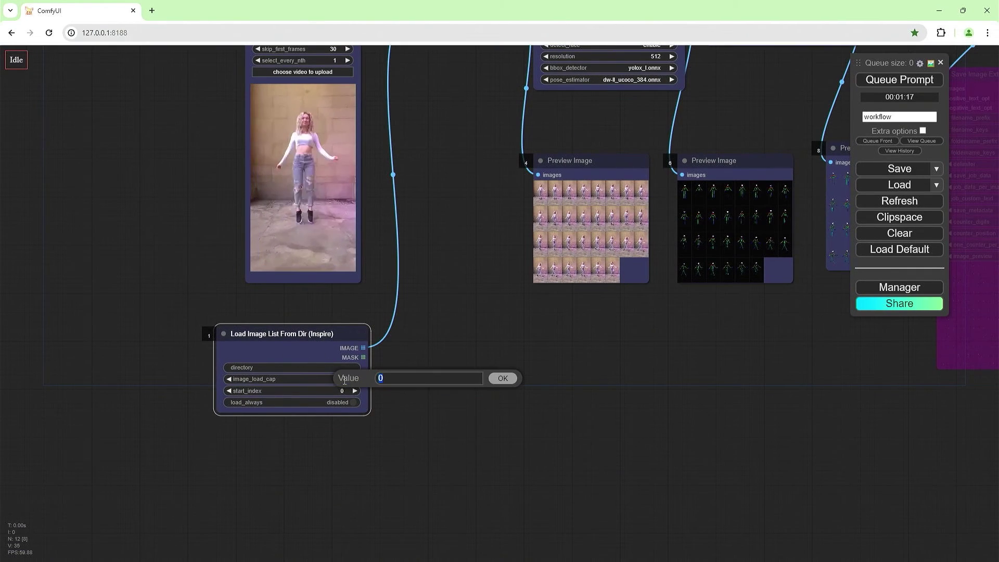
click(503, 389)
drag(513, 397, 395, 502)
scroll(456, 447, down, 3)
drag(455, 446, 511, 432)
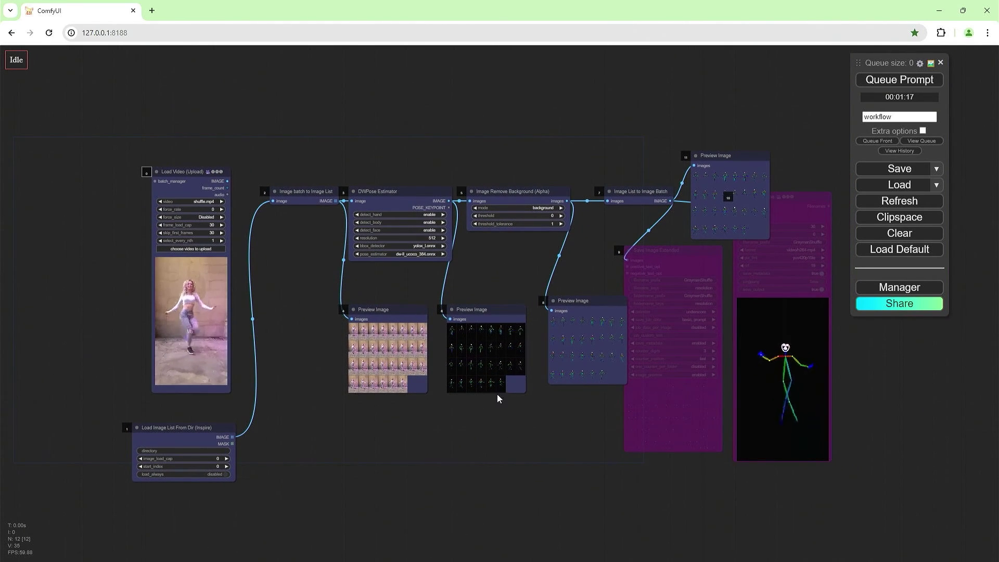